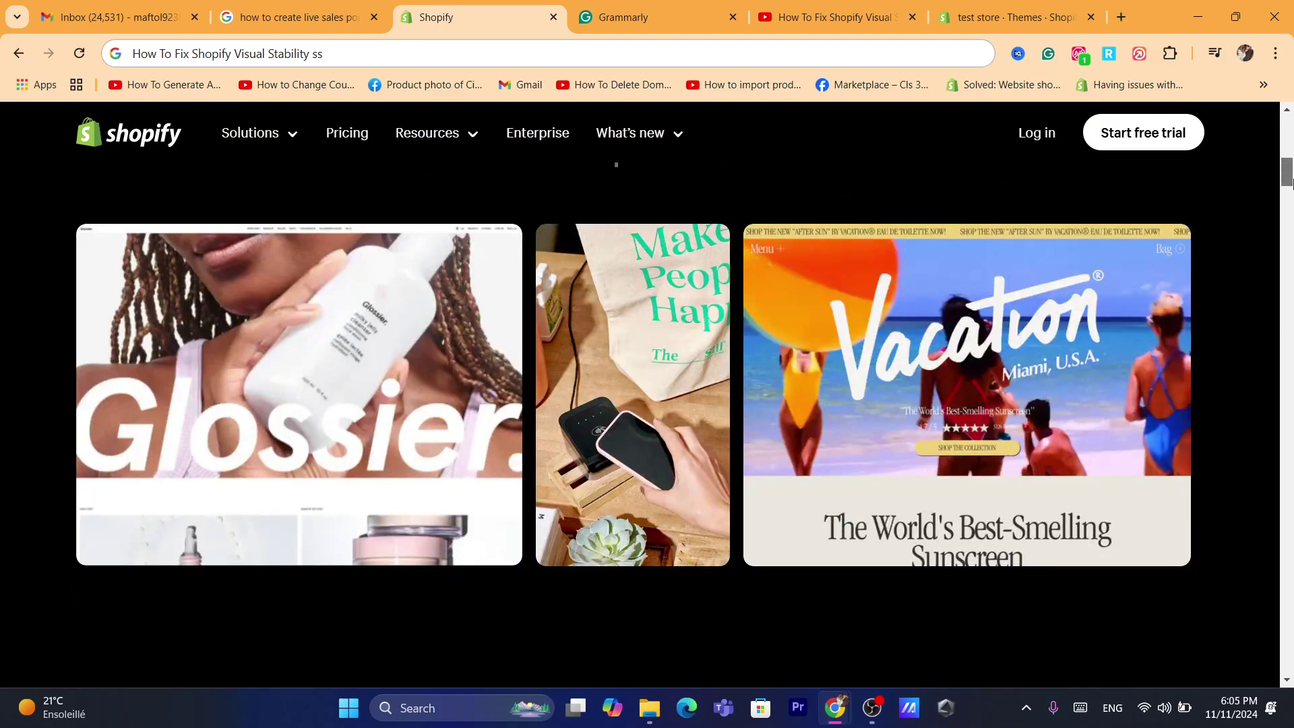
# - Log in to the store admin and open the Online Store themes page to check the visual stability metric
pyautogui.moveTo(1290, 182); pyautogui.dragTo(1251, 179)
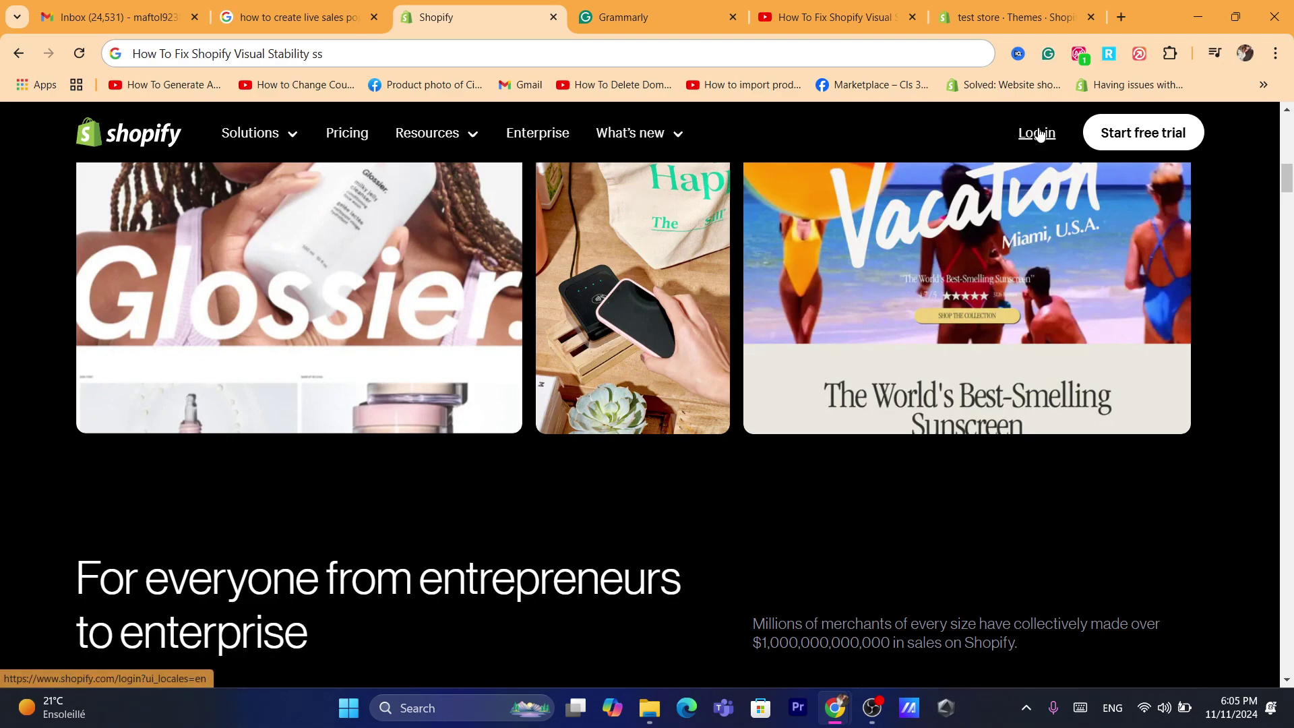
pyautogui.click(1035, 133)
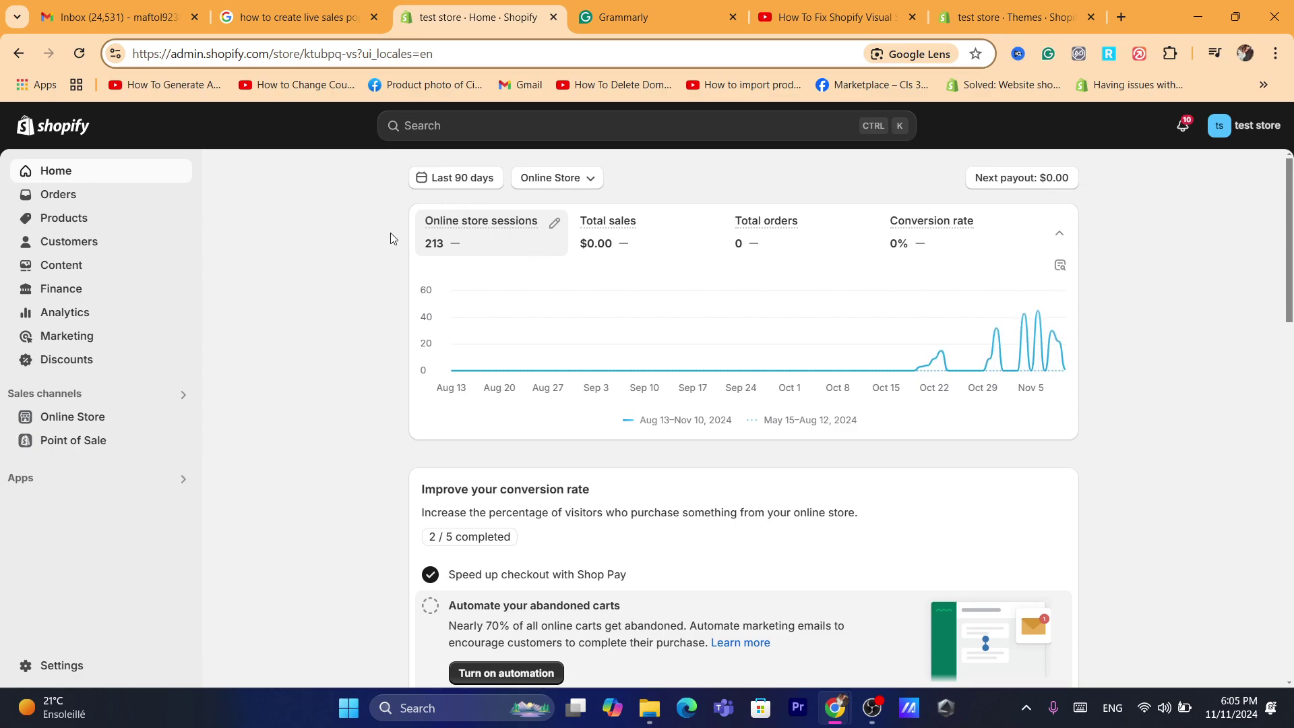
pyautogui.click(132, 420)
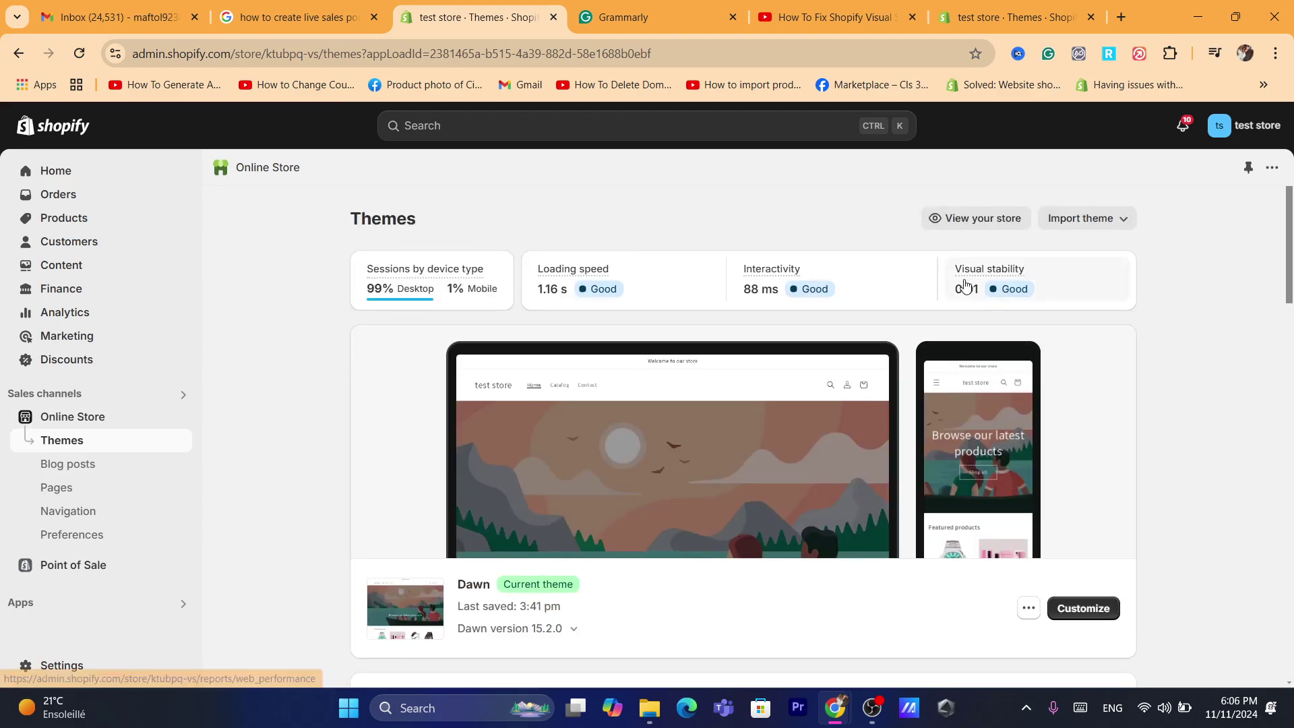
pyautogui.moveTo(1023, 272)
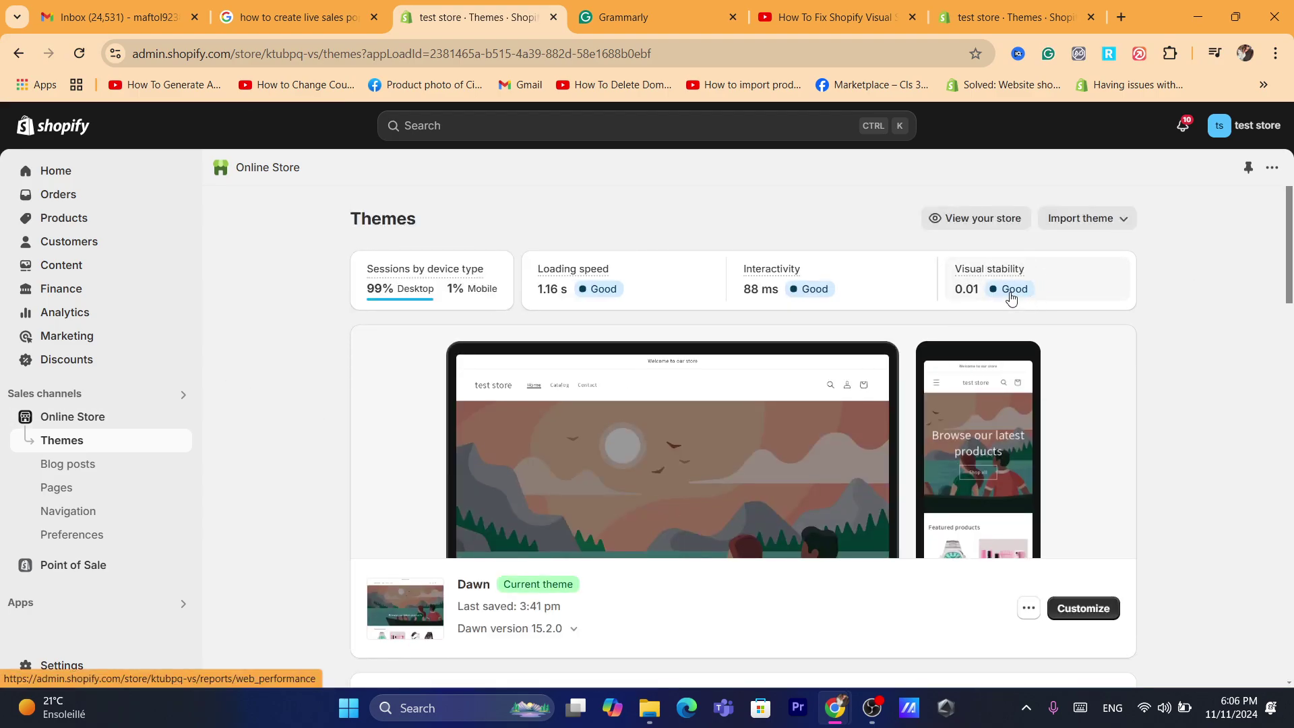
pyautogui.tripleClick(390, 209)
pyautogui.click(307, 269)
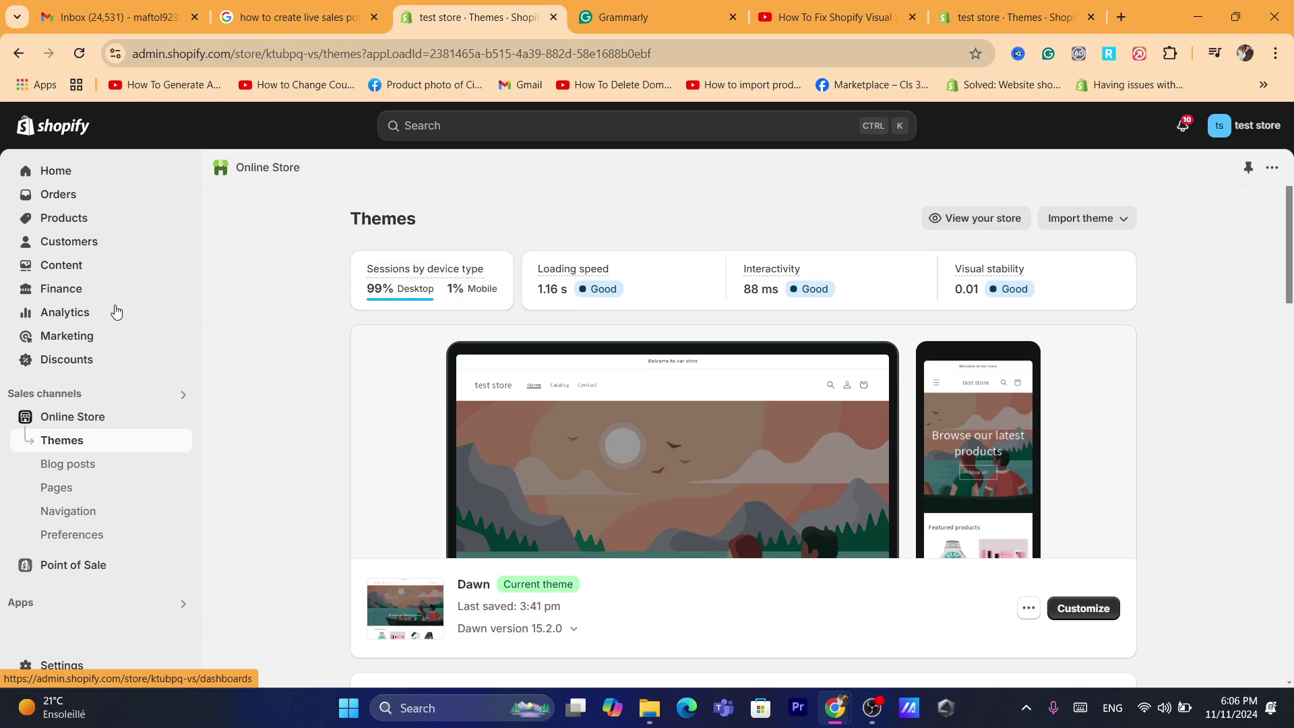
# - Open the store settings and show the list of installed apps and sales channels
pyautogui.click(50, 669)
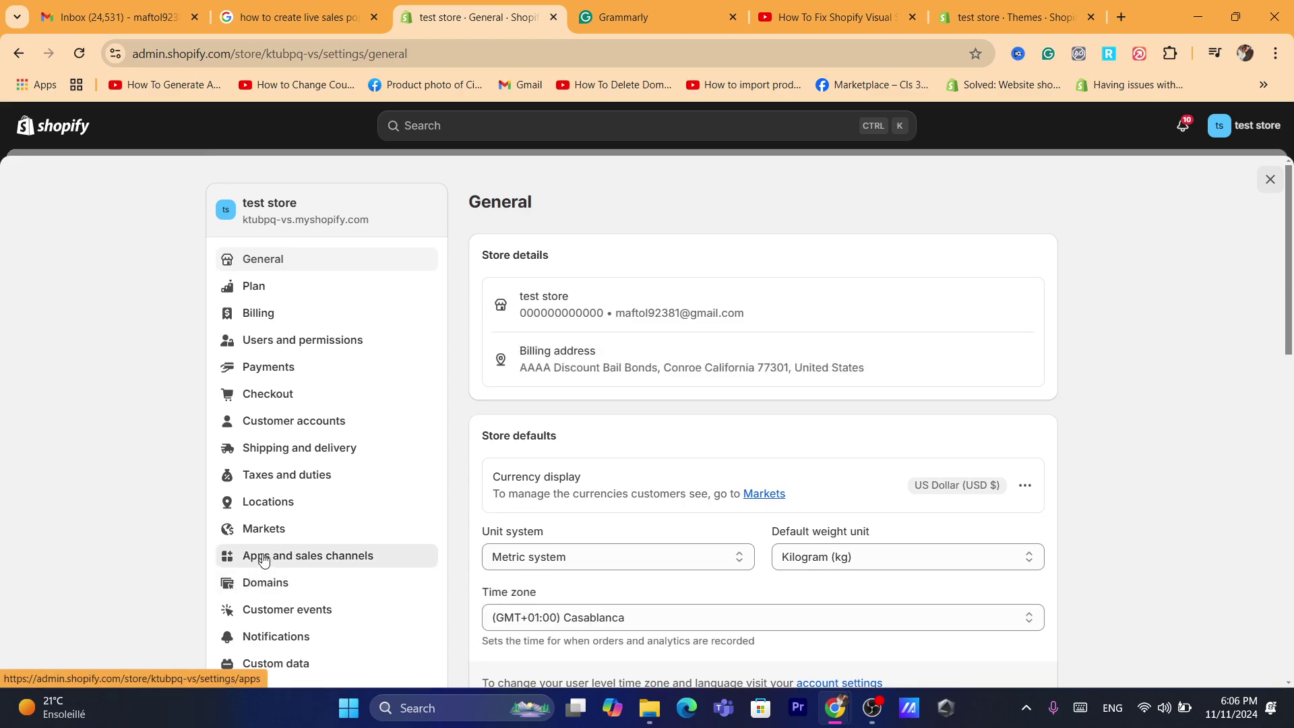
pyautogui.click(269, 557)
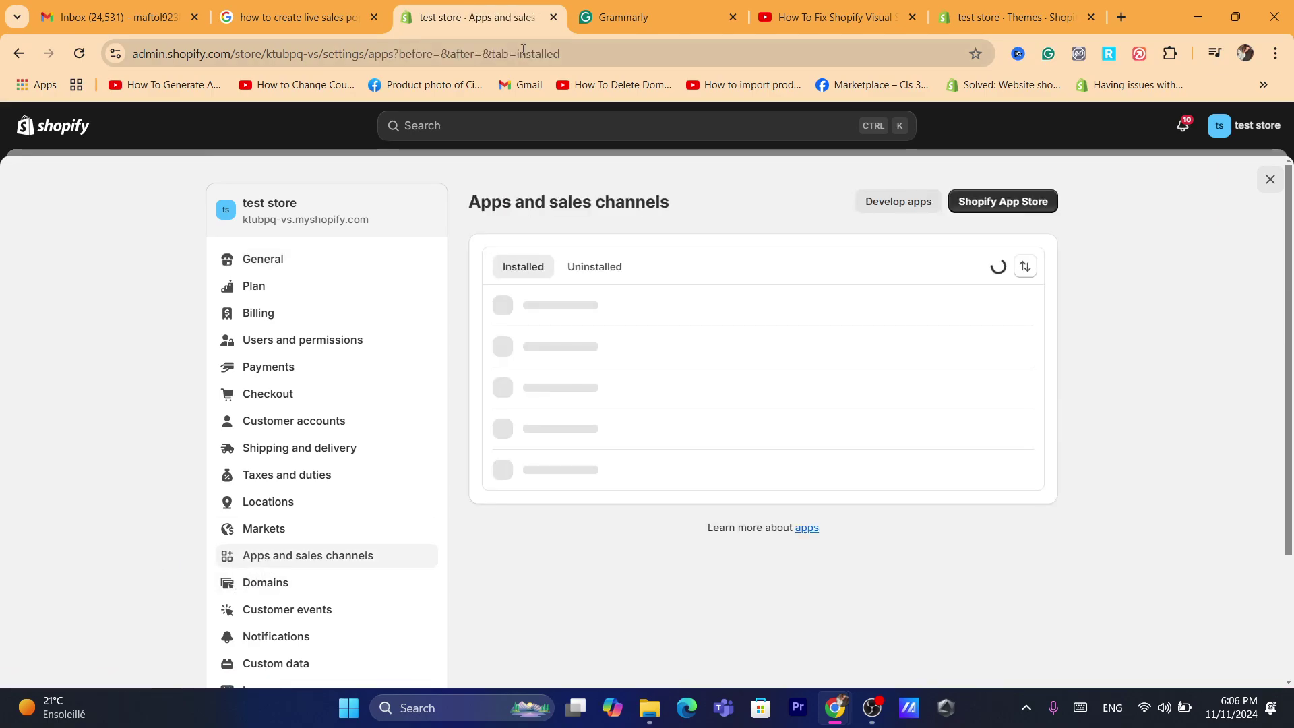
pyautogui.click(499, 53)
pyautogui.write('shopify.com')
pyautogui.click(104, 405)
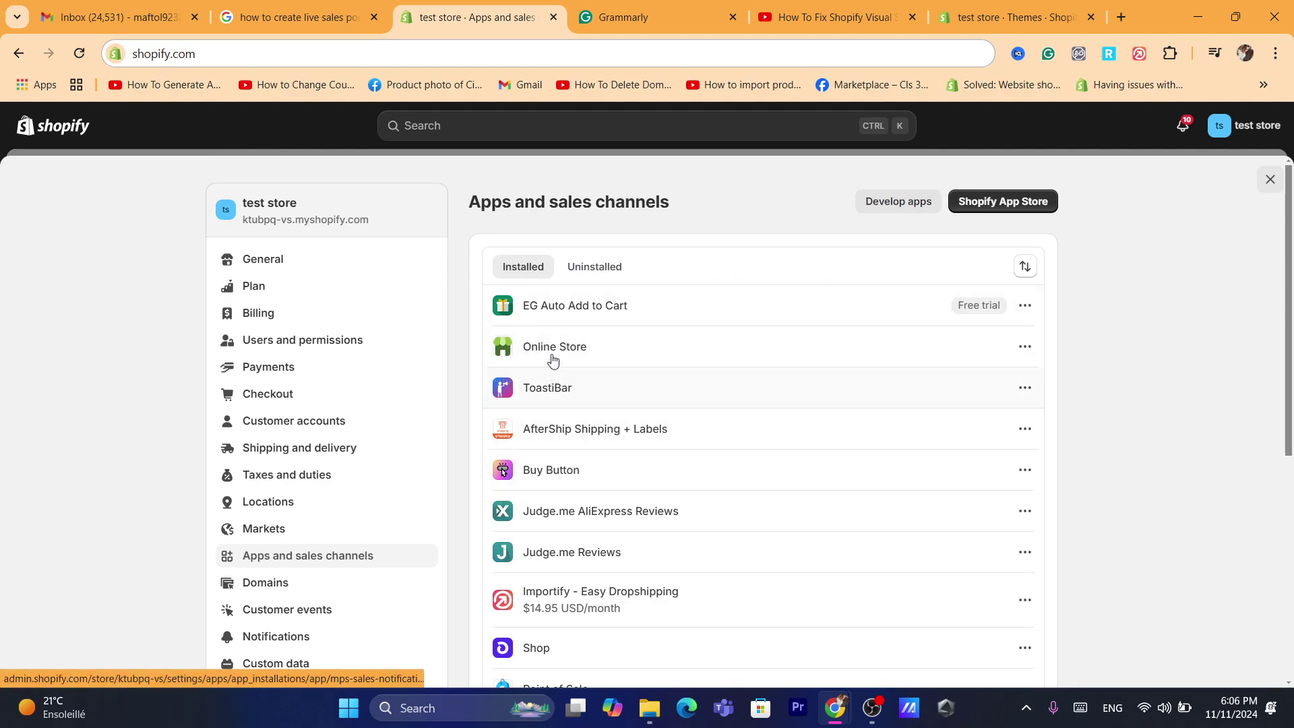
# - Look at the available actions for the installed ToastiBar and Buy Button apps
pyautogui.click(1024, 389)
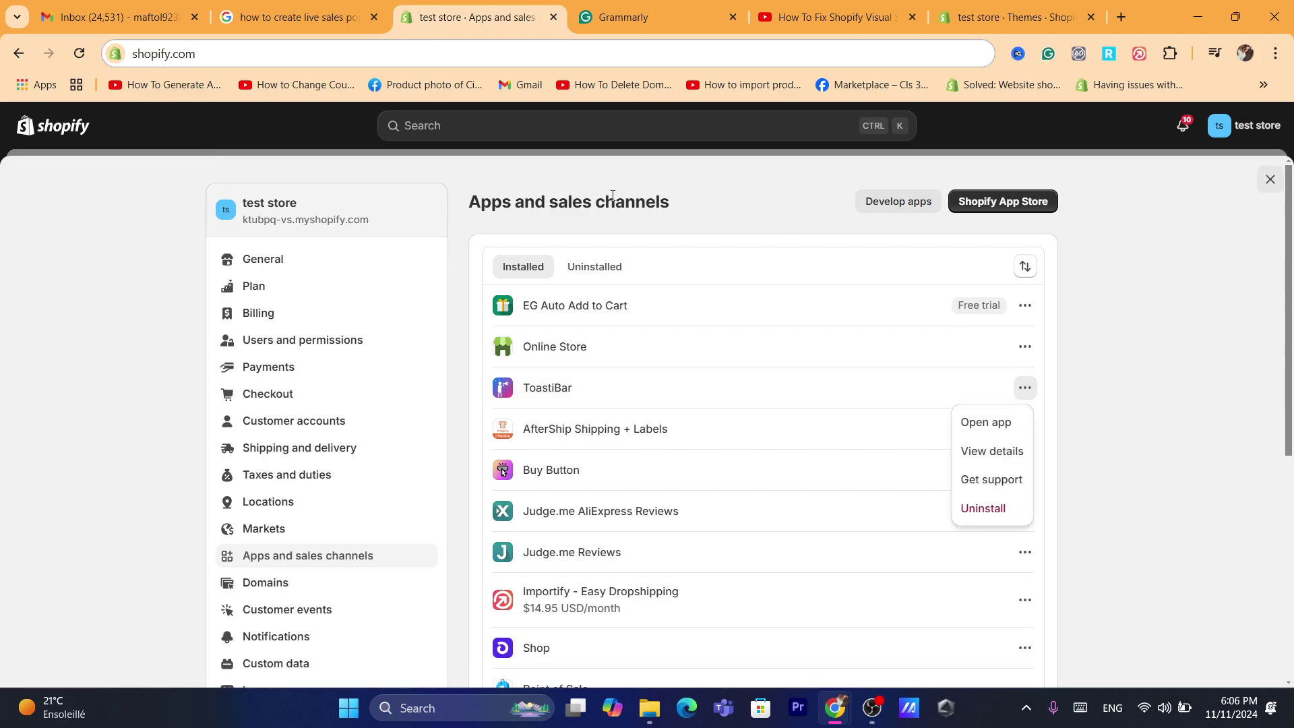
pyautogui.tripleClick(547, 200)
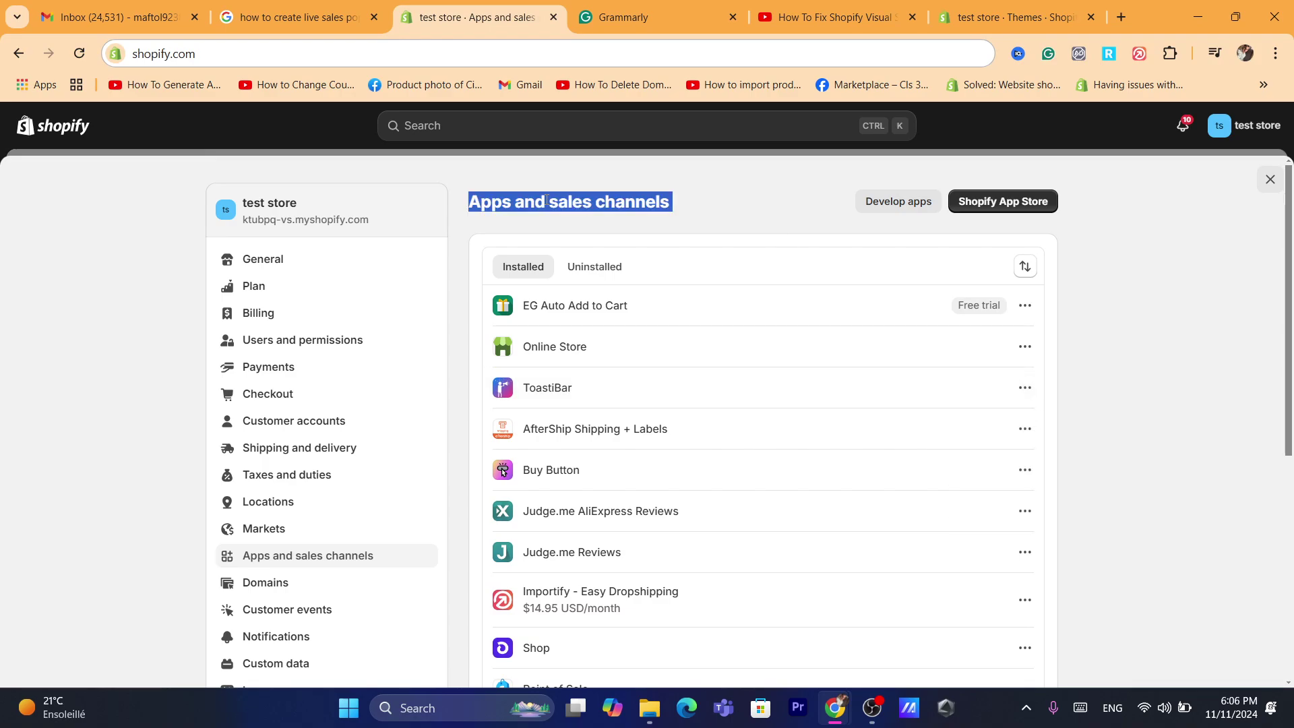
pyautogui.click(177, 228)
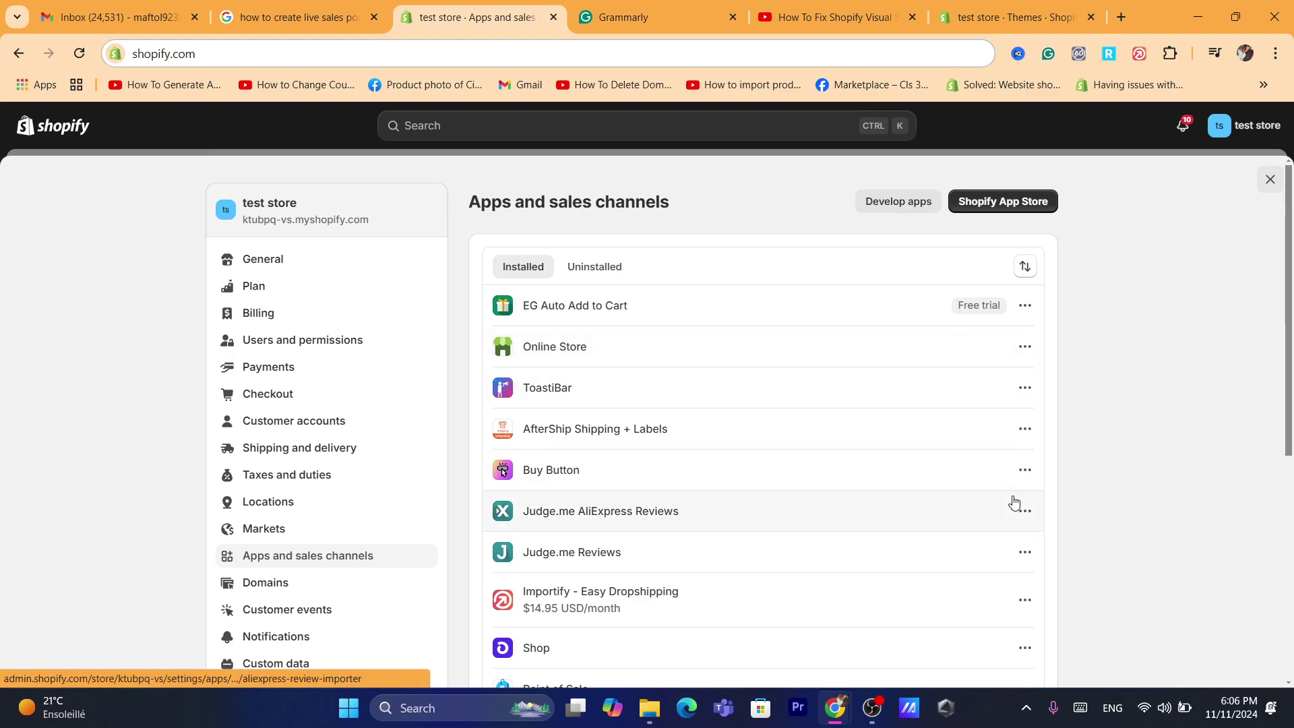
pyautogui.click(1027, 474)
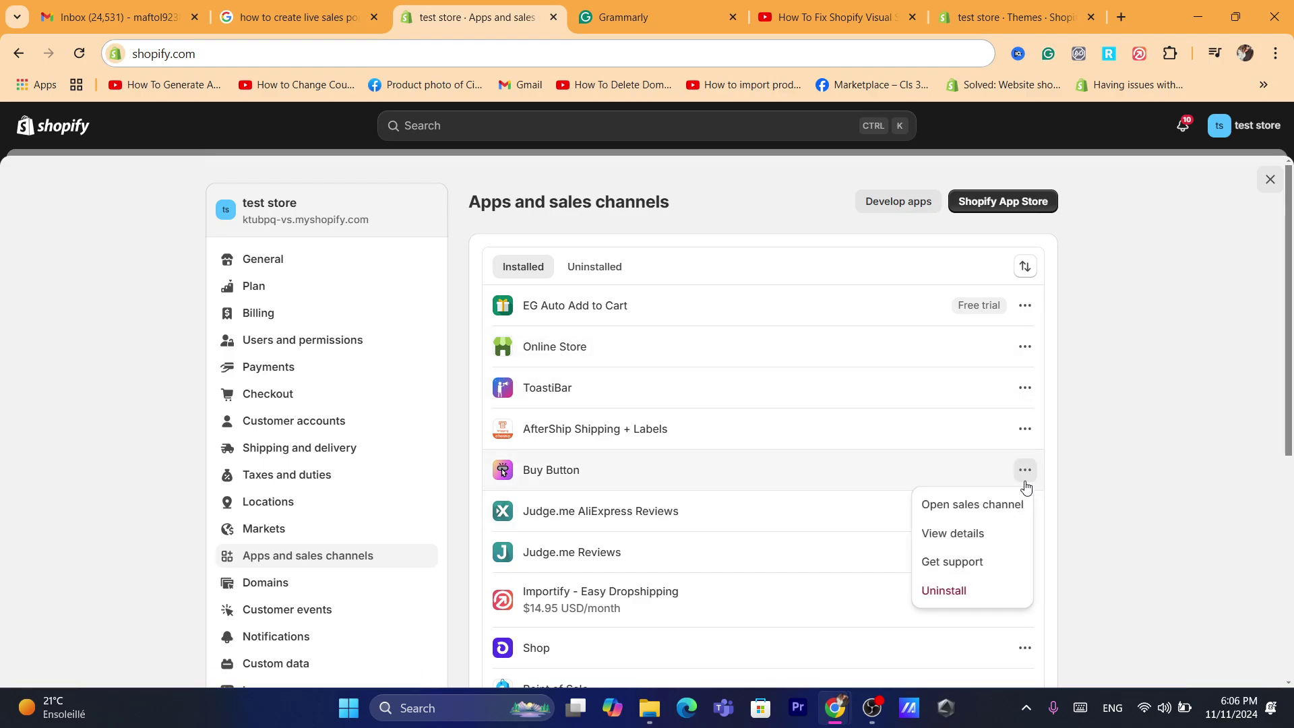
pyautogui.click(1106, 466)
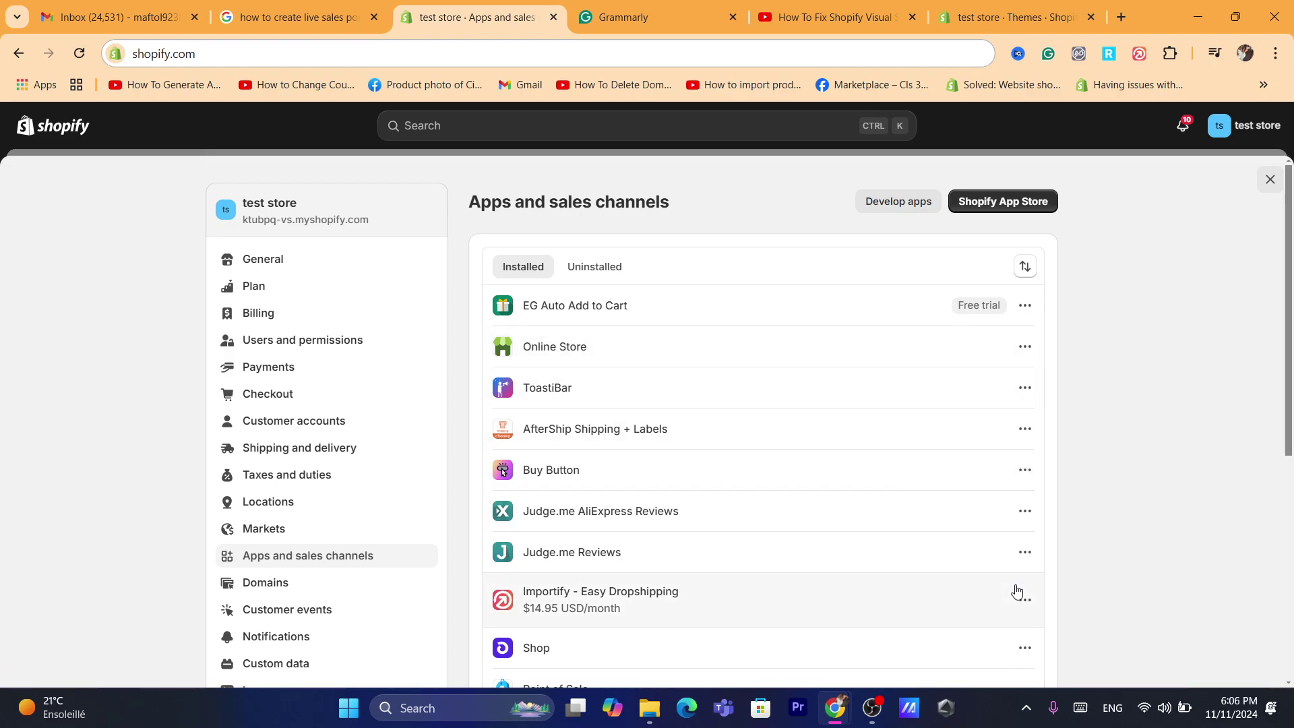
# - Uninstall the Importify - Easy Dropshipping app without giving a reason and close the store settings
pyautogui.click(1014, 602)
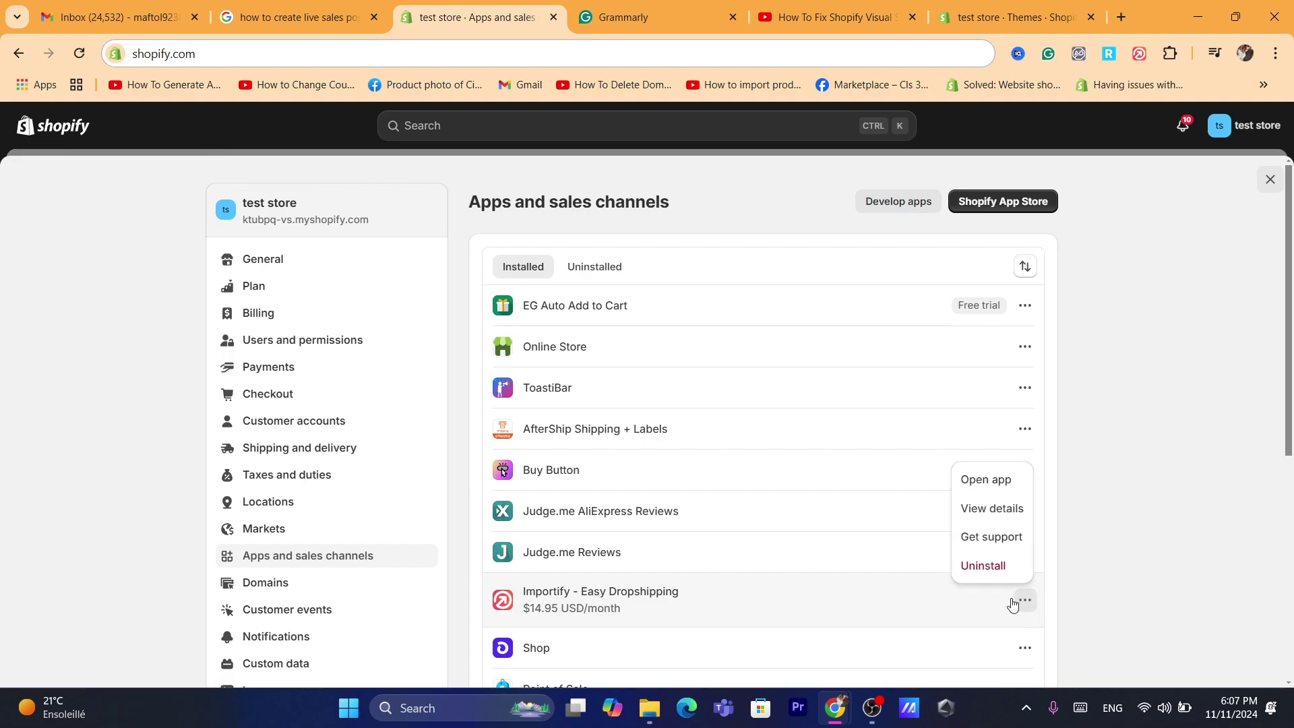
pyautogui.click(974, 564)
pyautogui.click(876, 446)
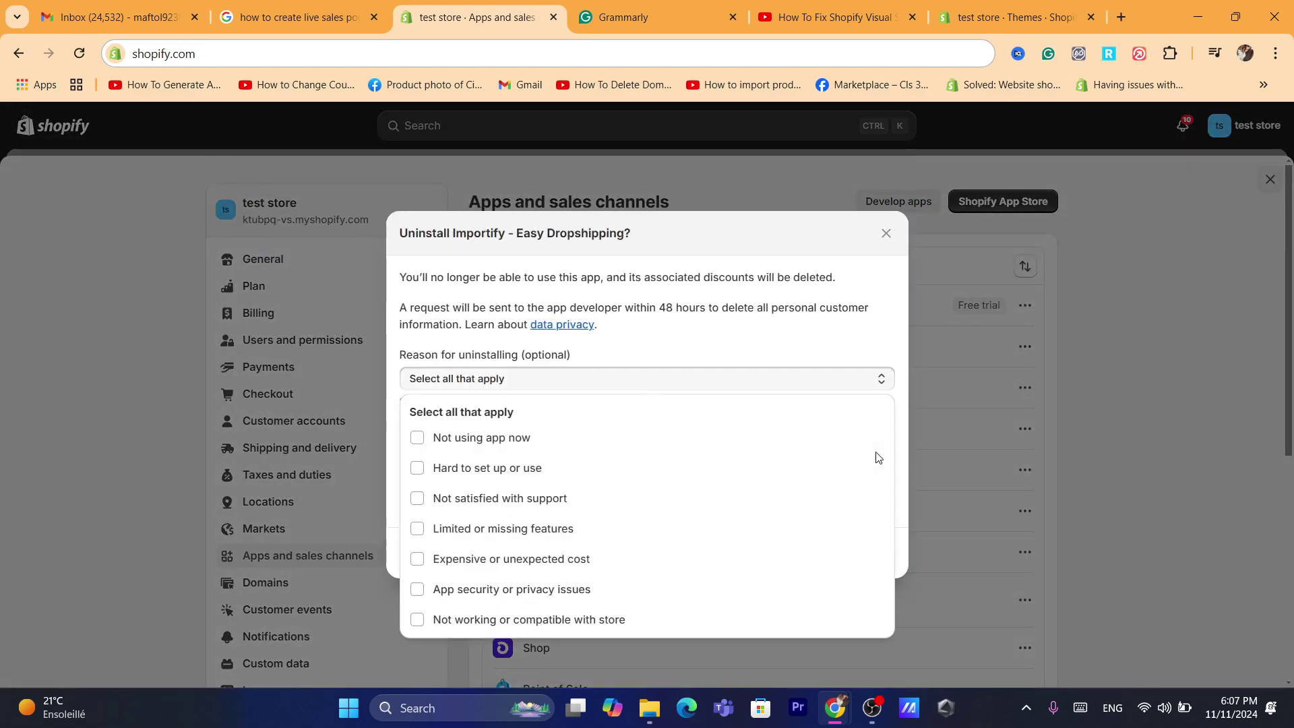
pyautogui.click(879, 507)
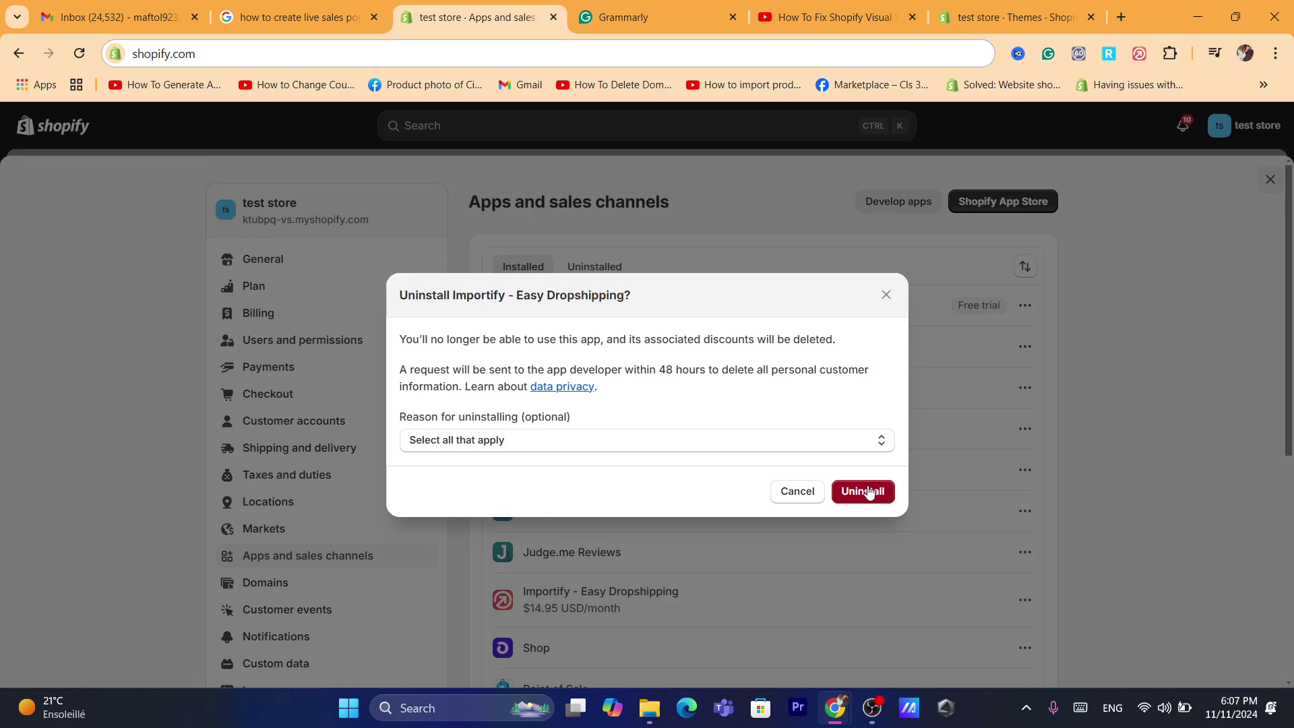
pyautogui.click(868, 490)
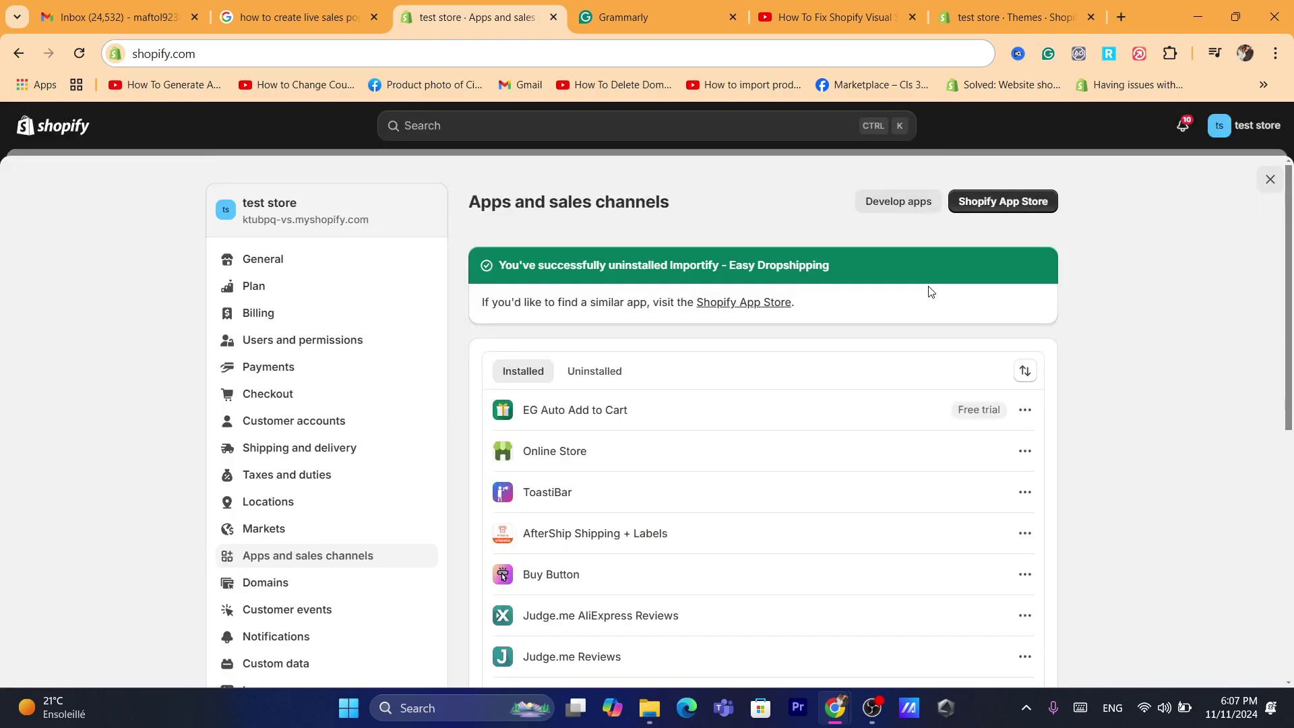
pyautogui.click(1270, 179)
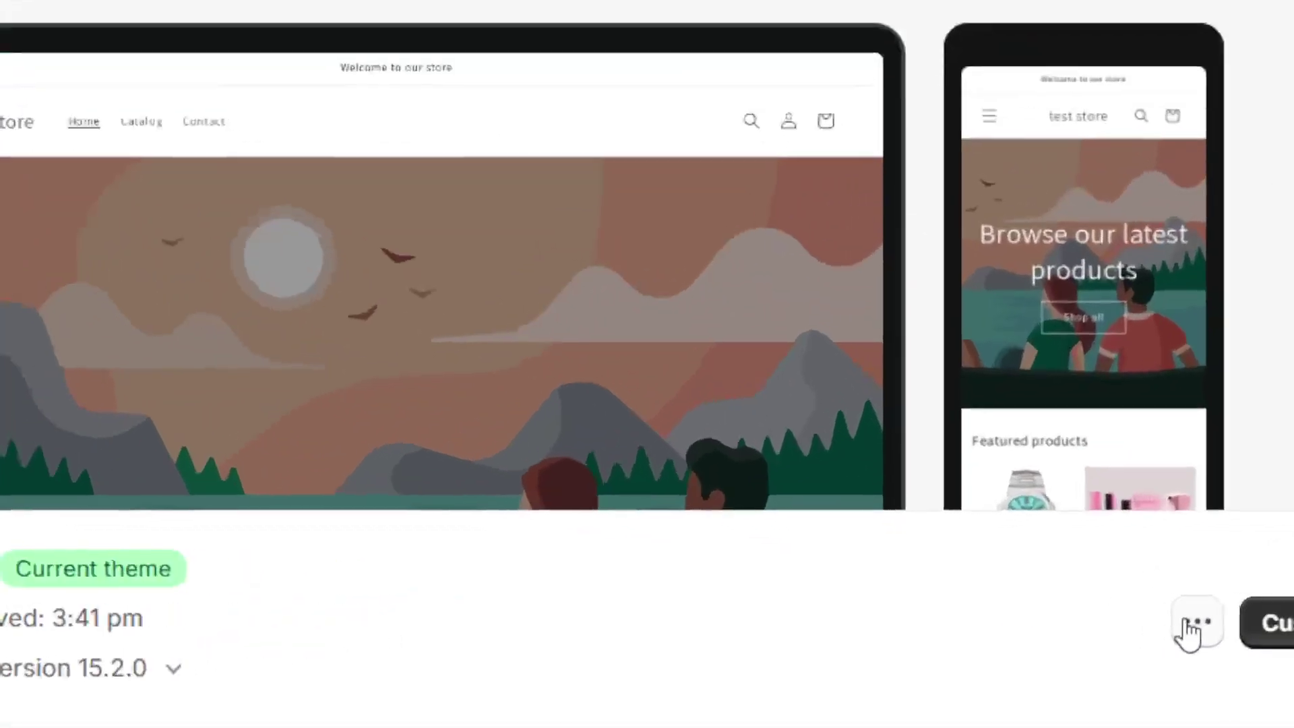
# - Open the code editor for the current Dawn theme
pyautogui.click(1029, 608)
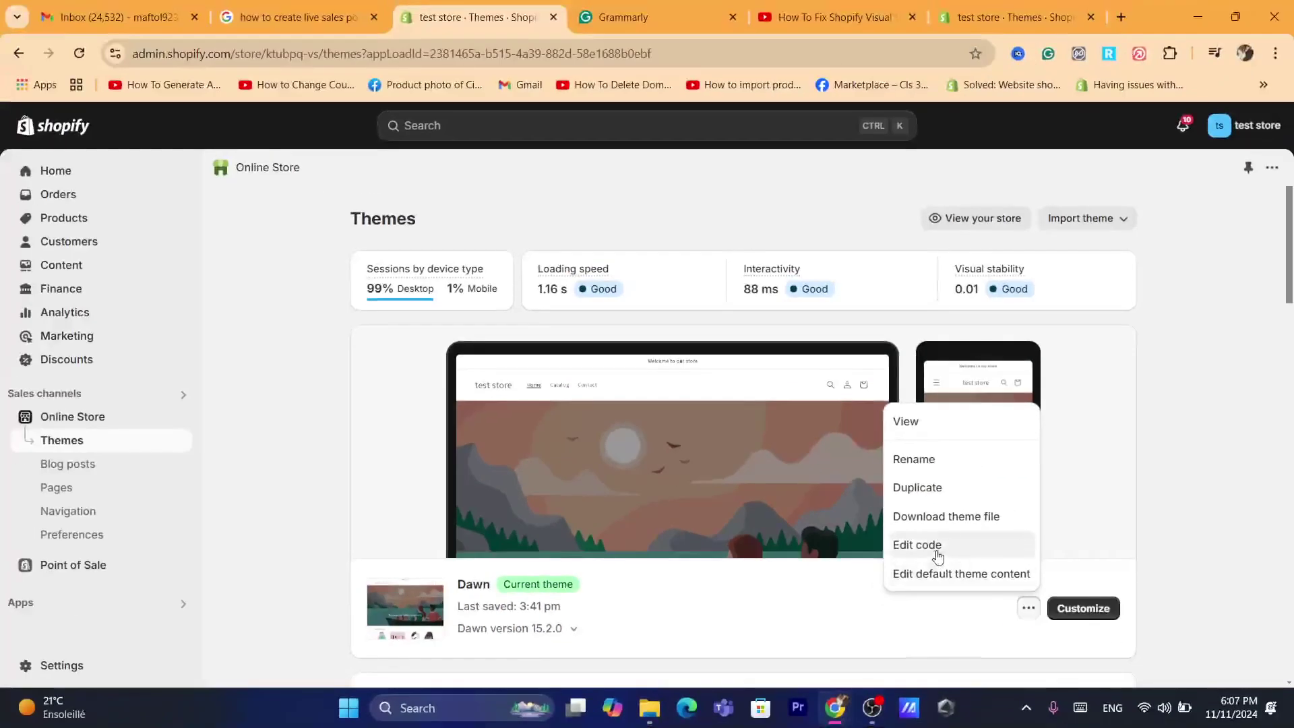
pyautogui.click(938, 555)
pyautogui.click(471, 52)
pyautogui.write('s')
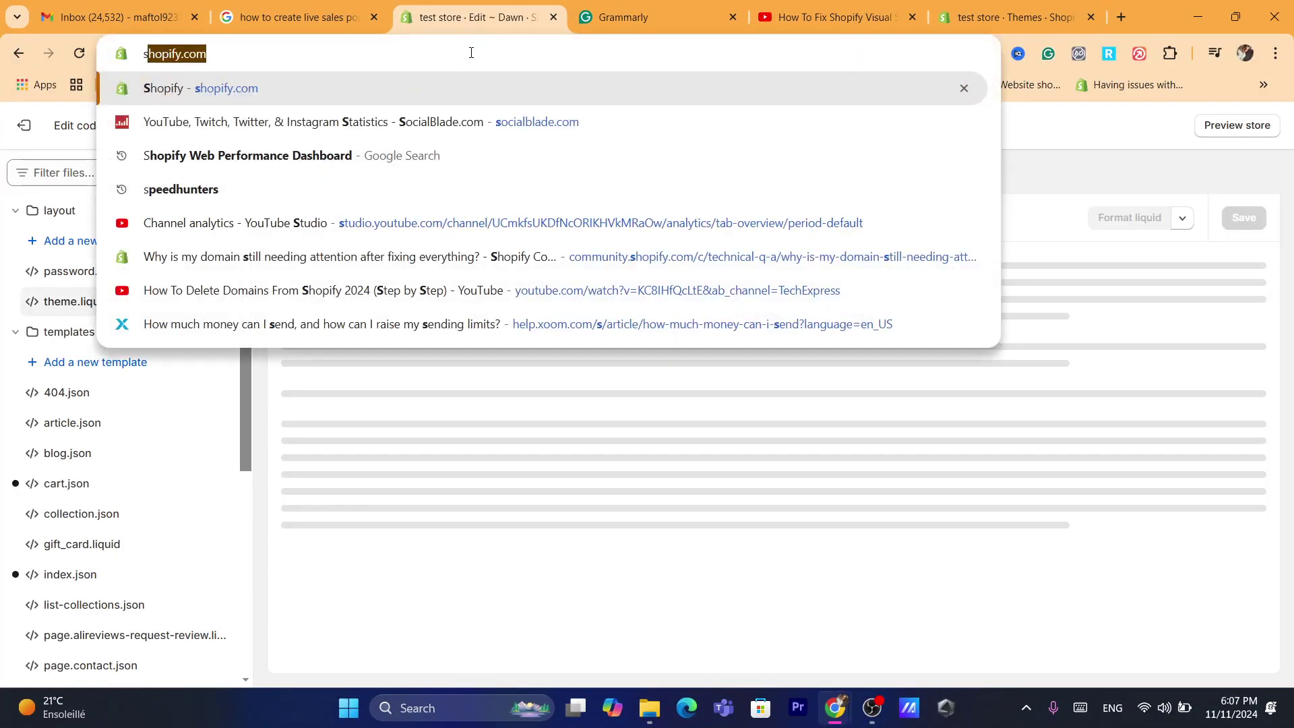
pyautogui.click(237, 418)
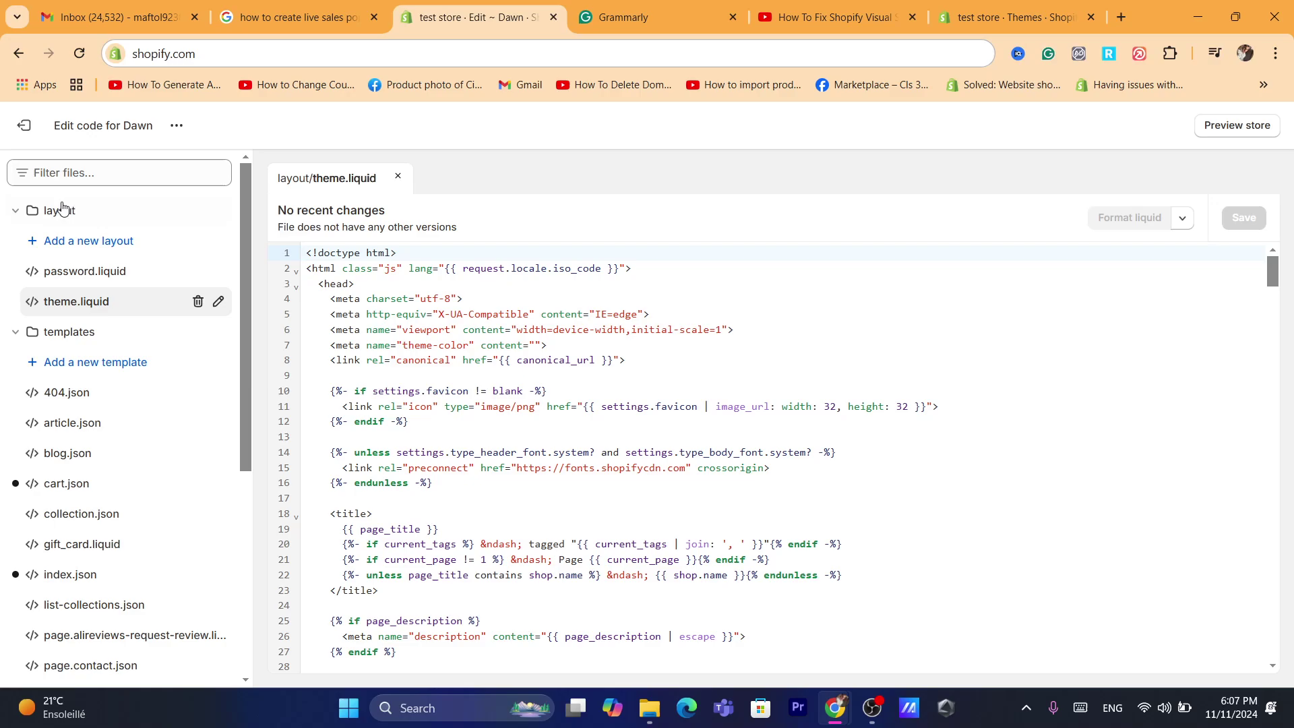
# - Filter the theme files by "theme.liq" and open theme.liquid in the layout folder
pyautogui.click(61, 171)
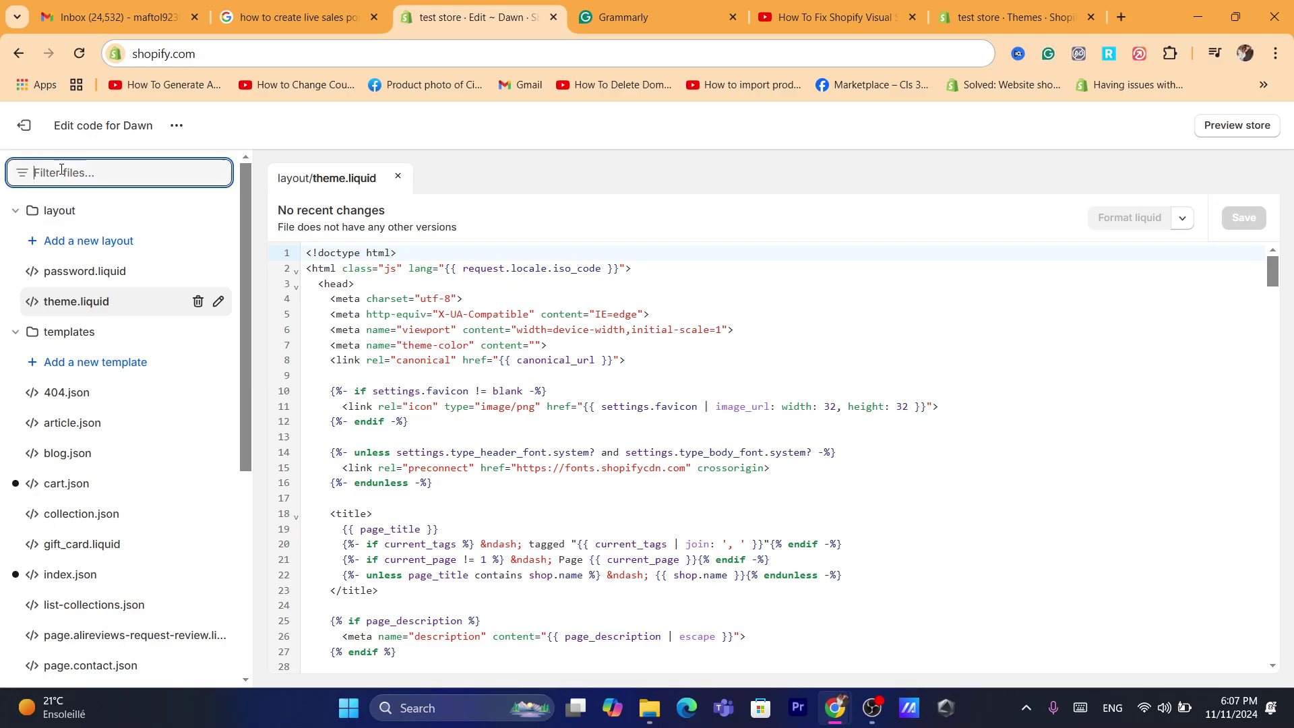
pyautogui.write('them')
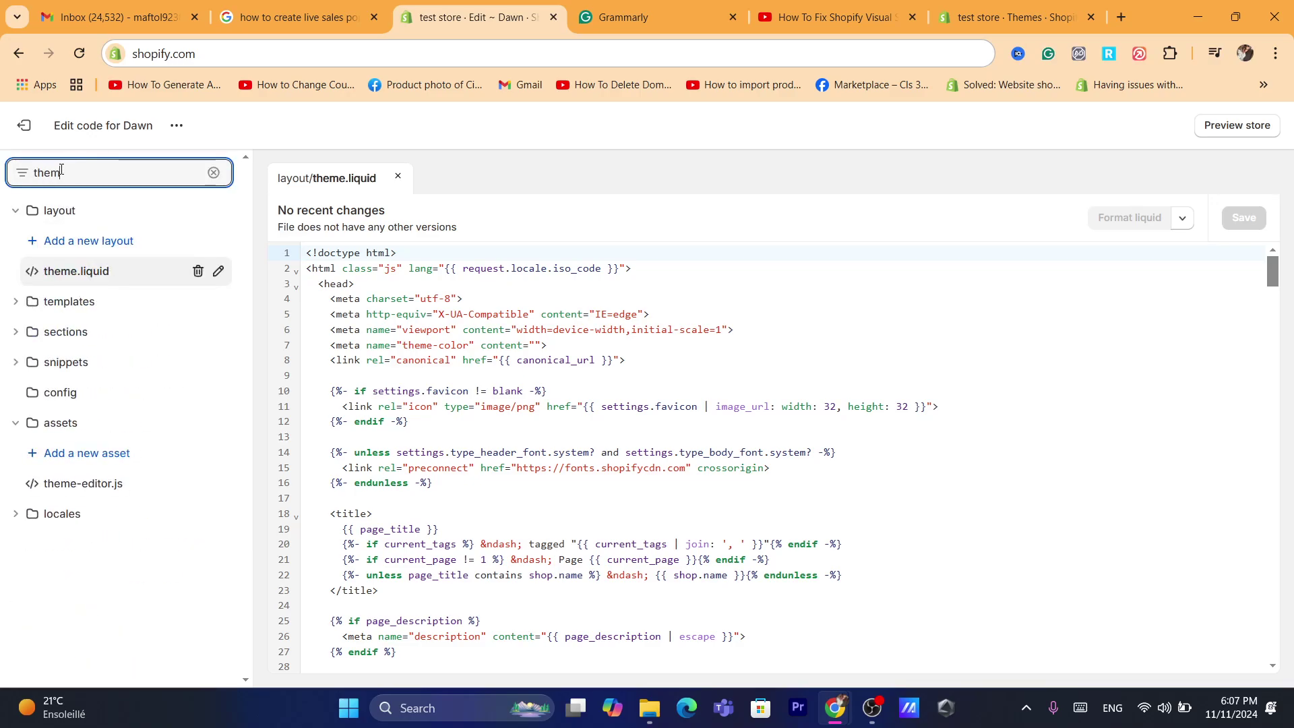
pyautogui.press('BackSpace')
pyautogui.press('BackSpace')
pyautogui.write('ene')
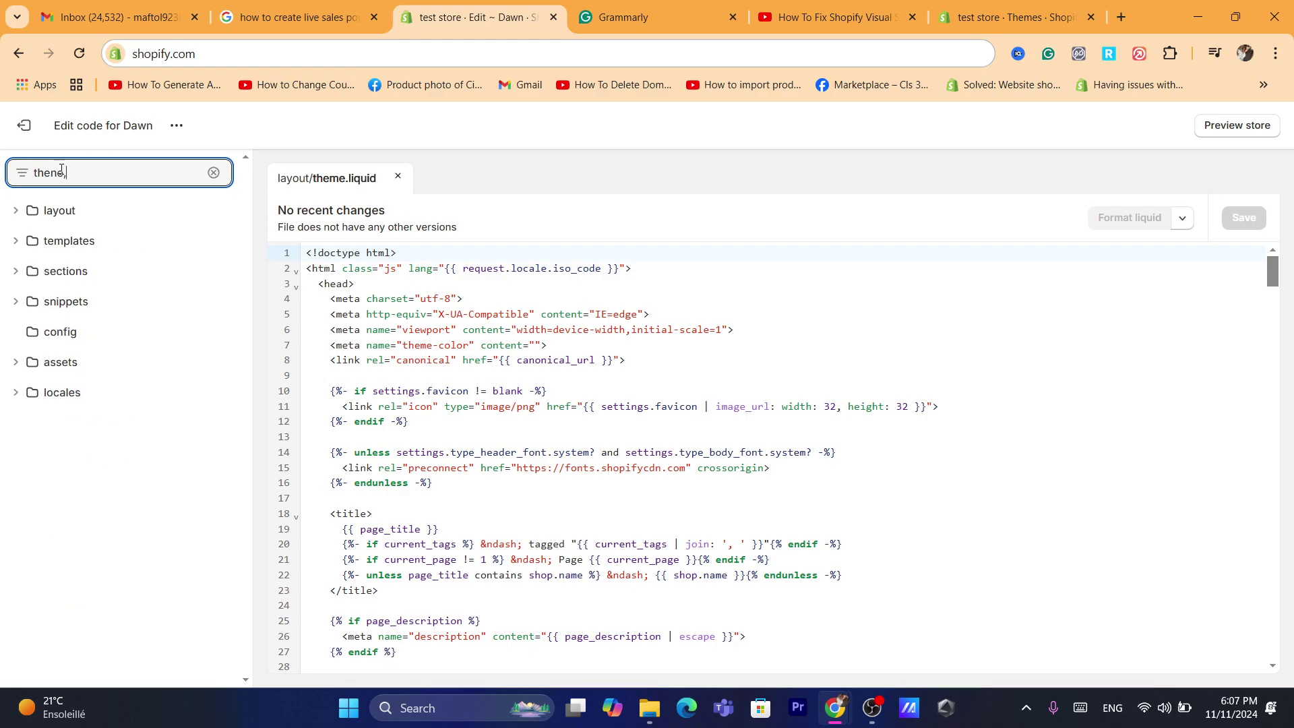
pyautogui.press('BackSpace')
pyautogui.press('BackSpace')
pyautogui.press('BackSpace')
pyautogui.write('e;e')
pyautogui.press('BackSpace')
pyautogui.press('BackSpace')
pyautogui.press('BackSpace')
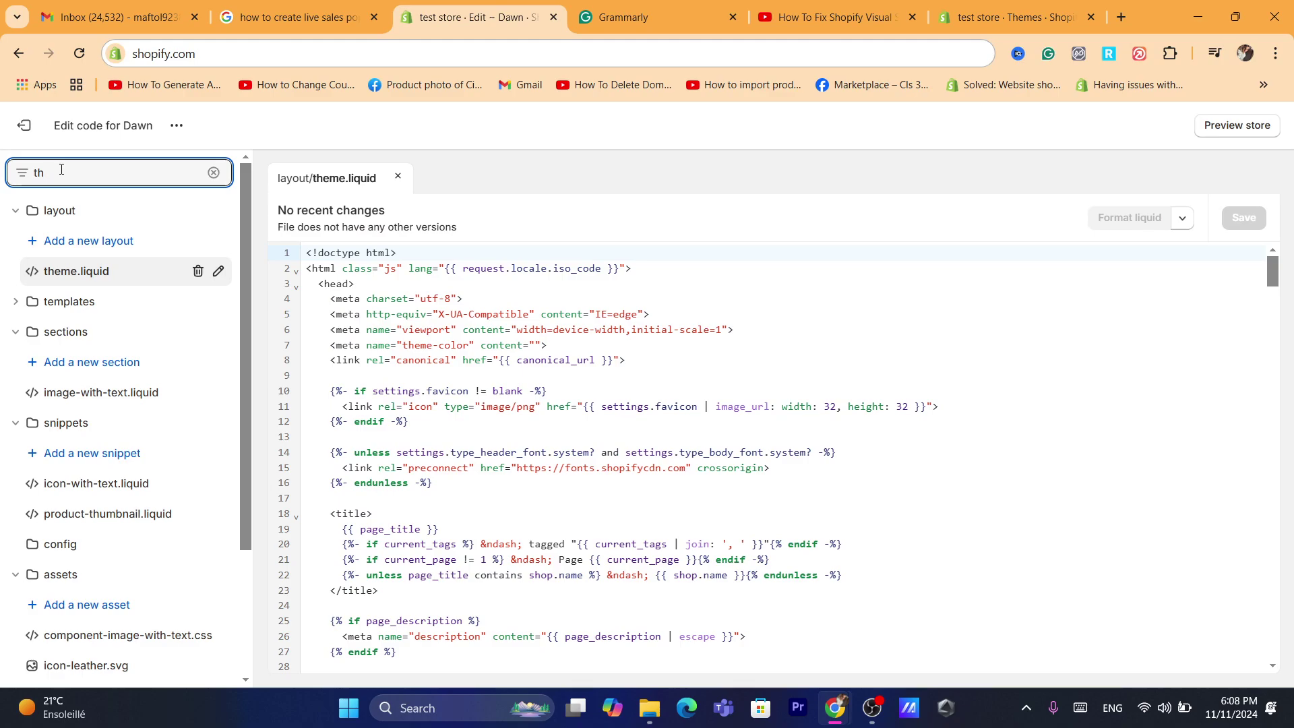
pyautogui.write('e')
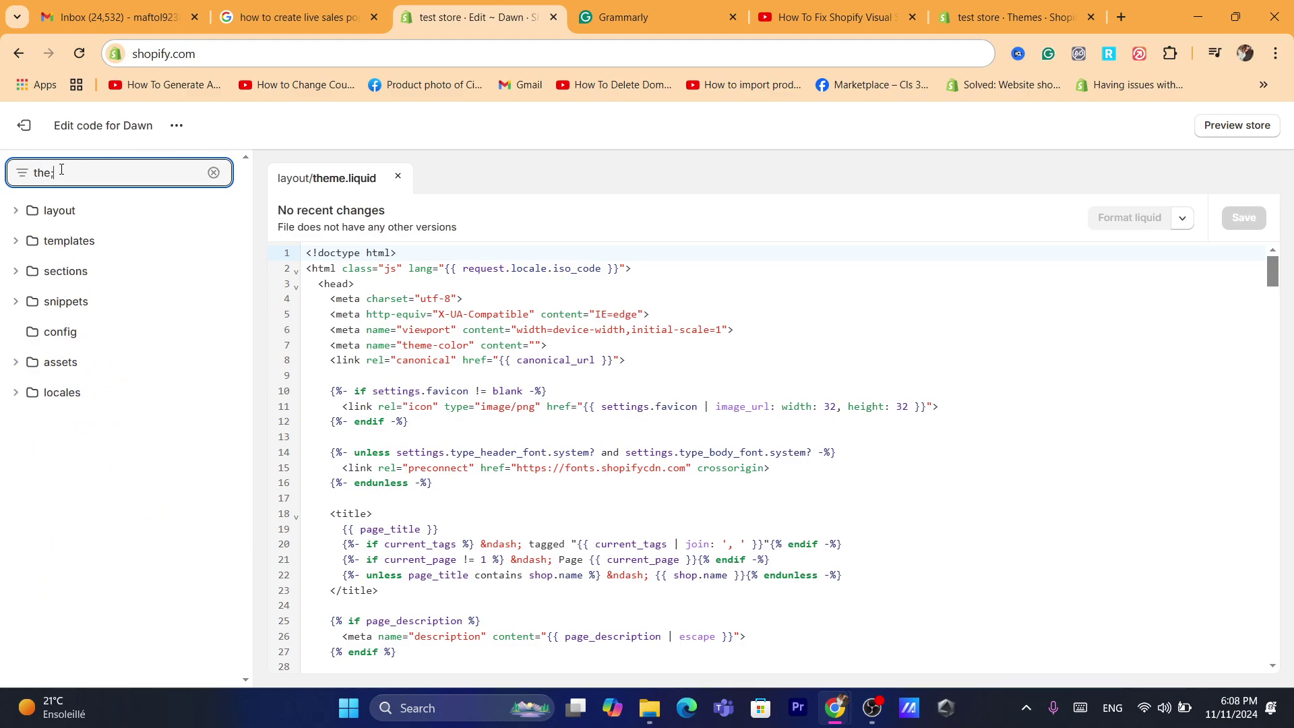
pyautogui.write('me')
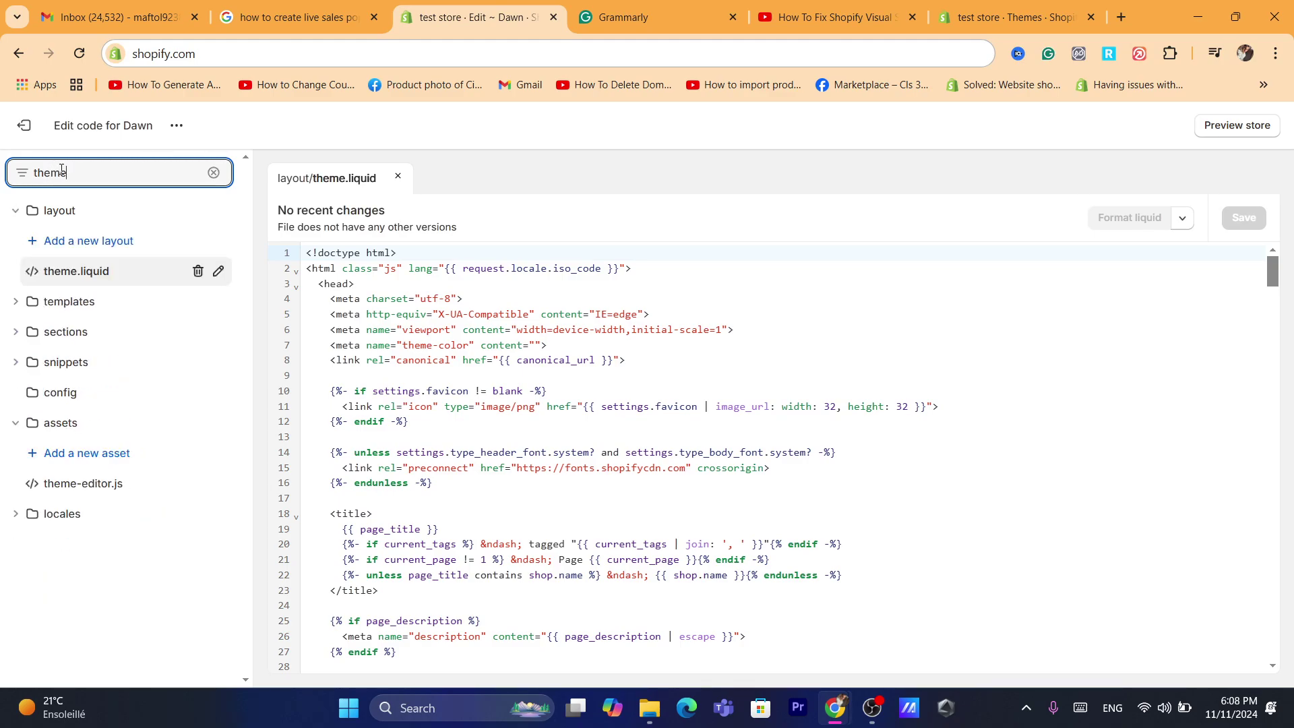
pyautogui.write('.liw')
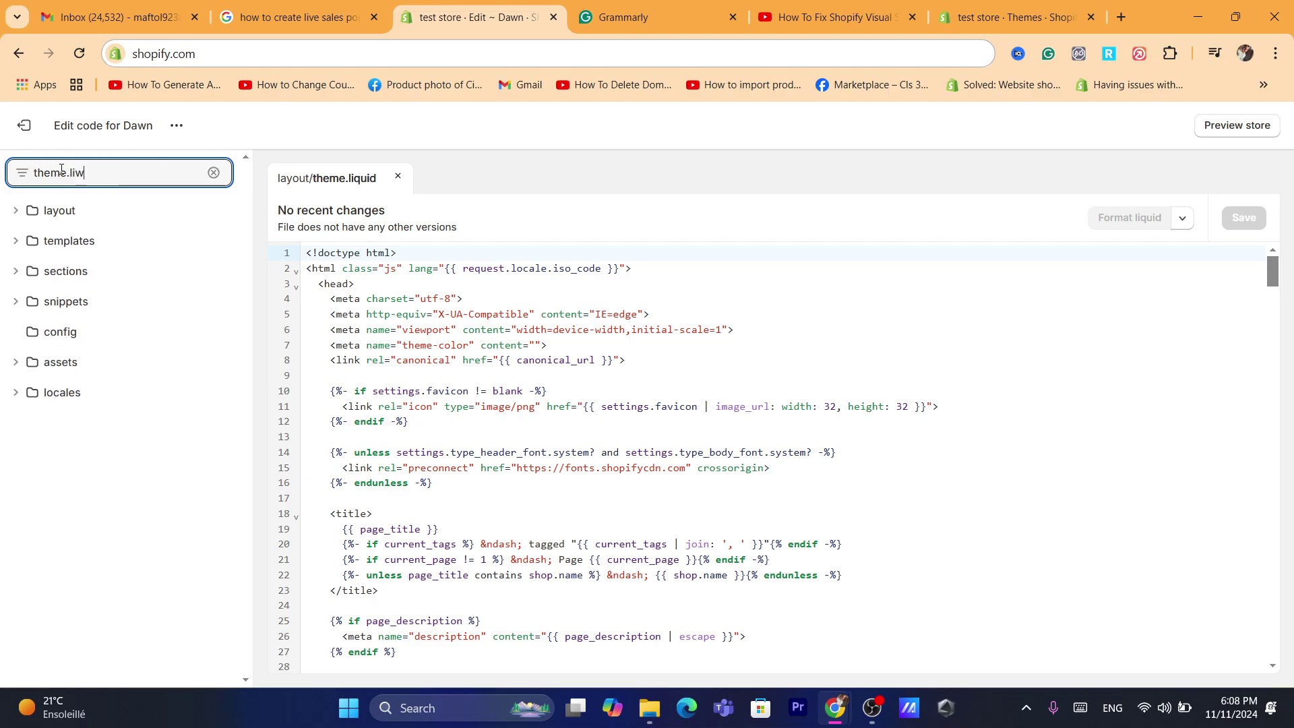
pyautogui.press('BackSpace')
pyautogui.write('q')
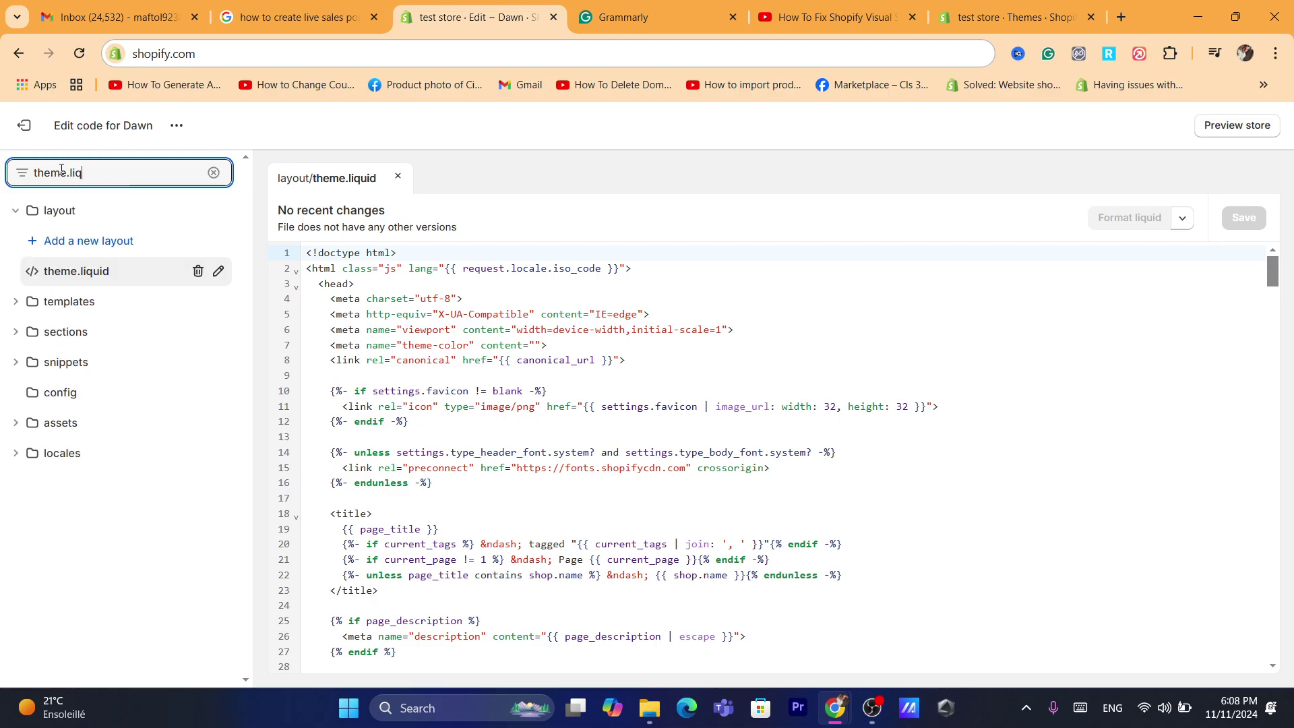
pyautogui.click(80, 283)
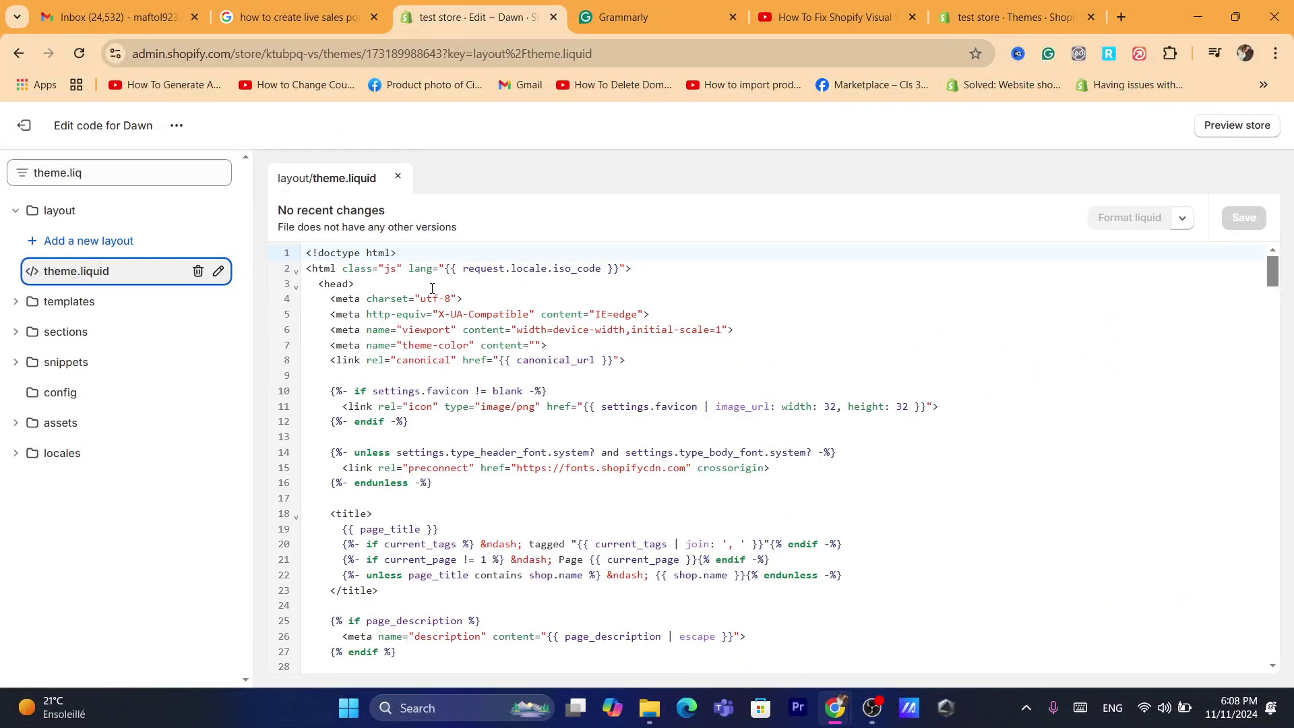
# - Highlight the meta tags and canonical link on lines 4 to 8 in the head of theme.liquid
pyautogui.moveTo(318, 299); pyautogui.dragTo(703, 375)
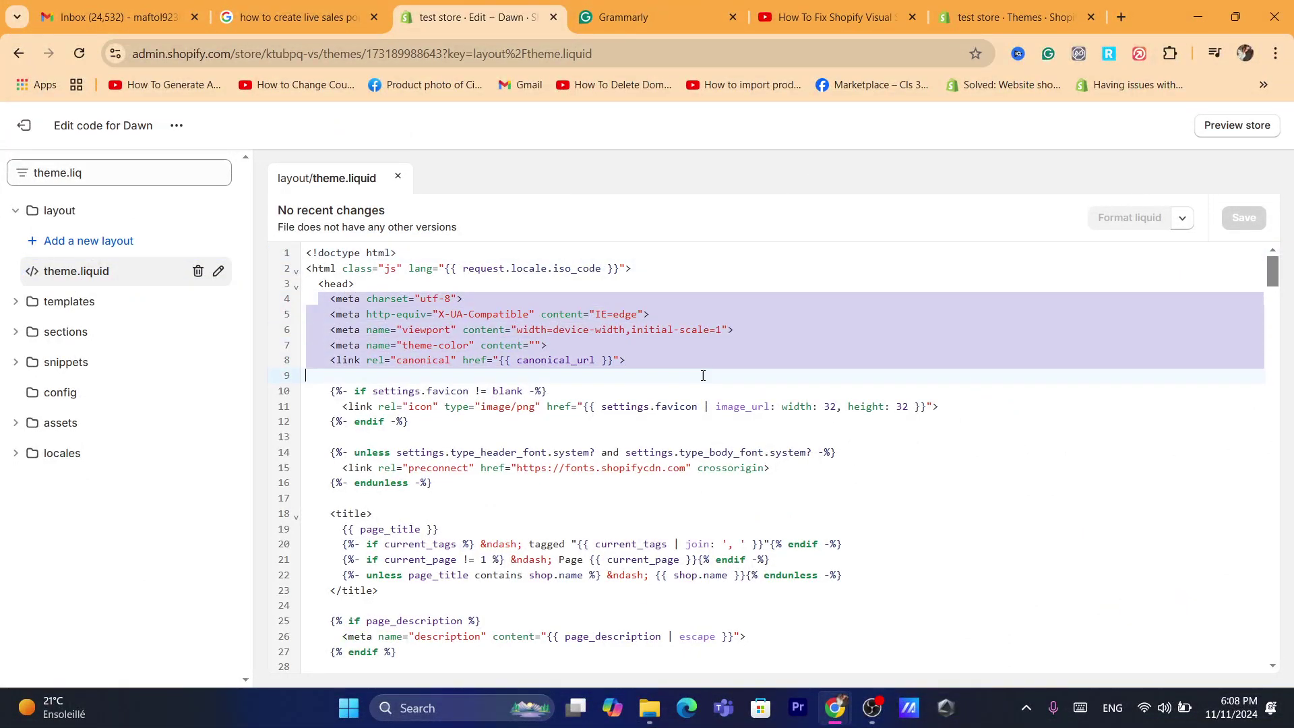
pyautogui.click(655, 338)
pyautogui.moveTo(625, 360); pyautogui.dragTo(325, 304)
pyautogui.click(361, 304)
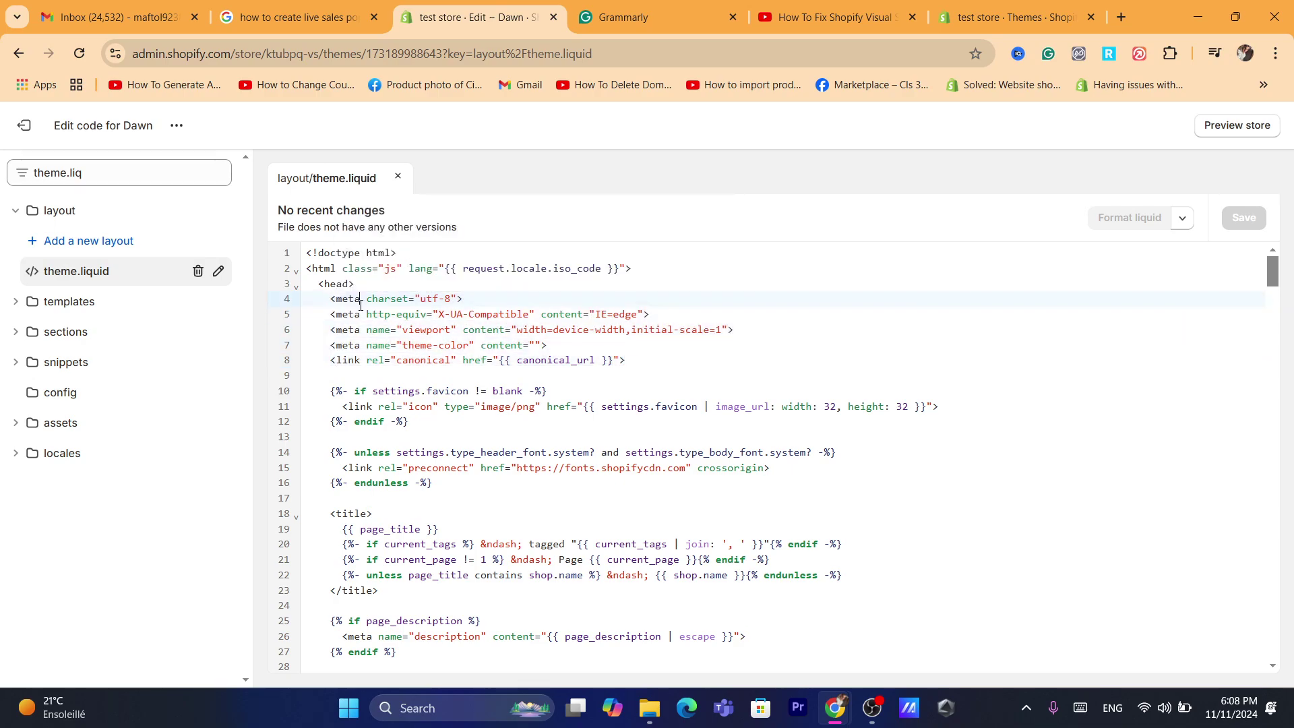
pyautogui.moveTo(330, 298); pyautogui.dragTo(635, 365)
pyautogui.click(632, 360)
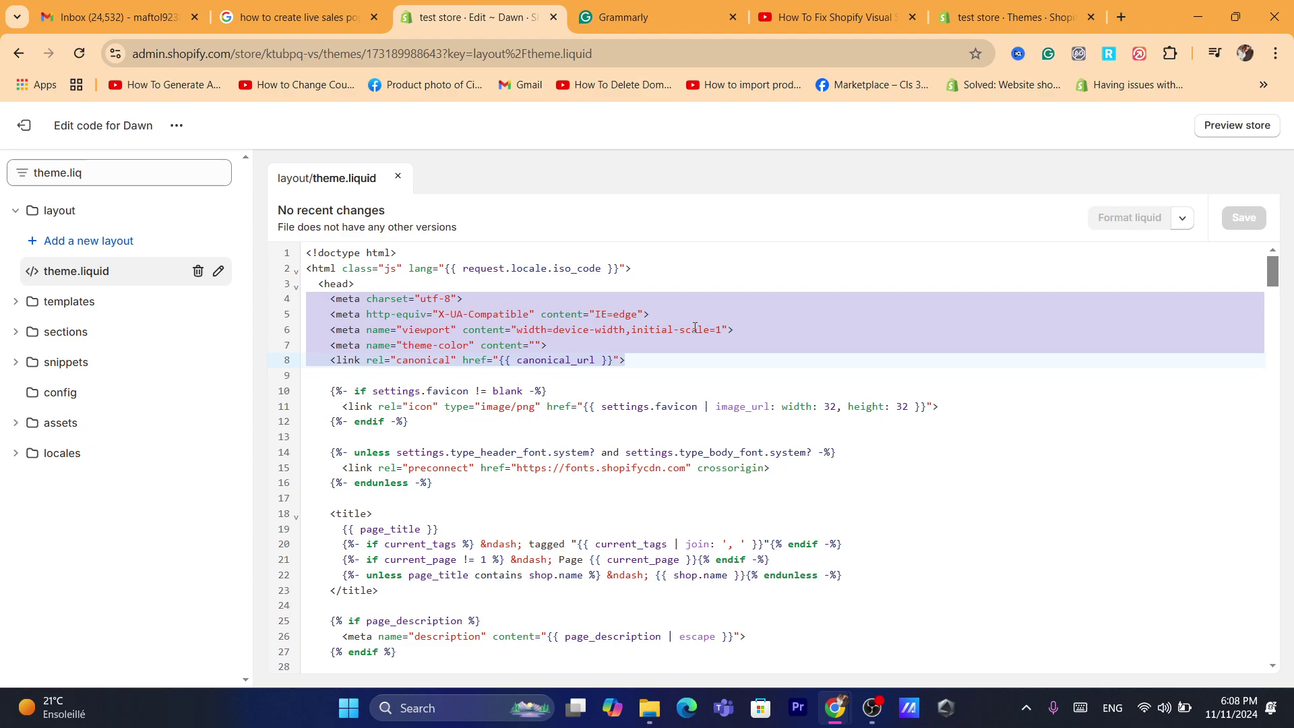
# - Exit the theme code editor and view the live online store
pyautogui.click(26, 142)
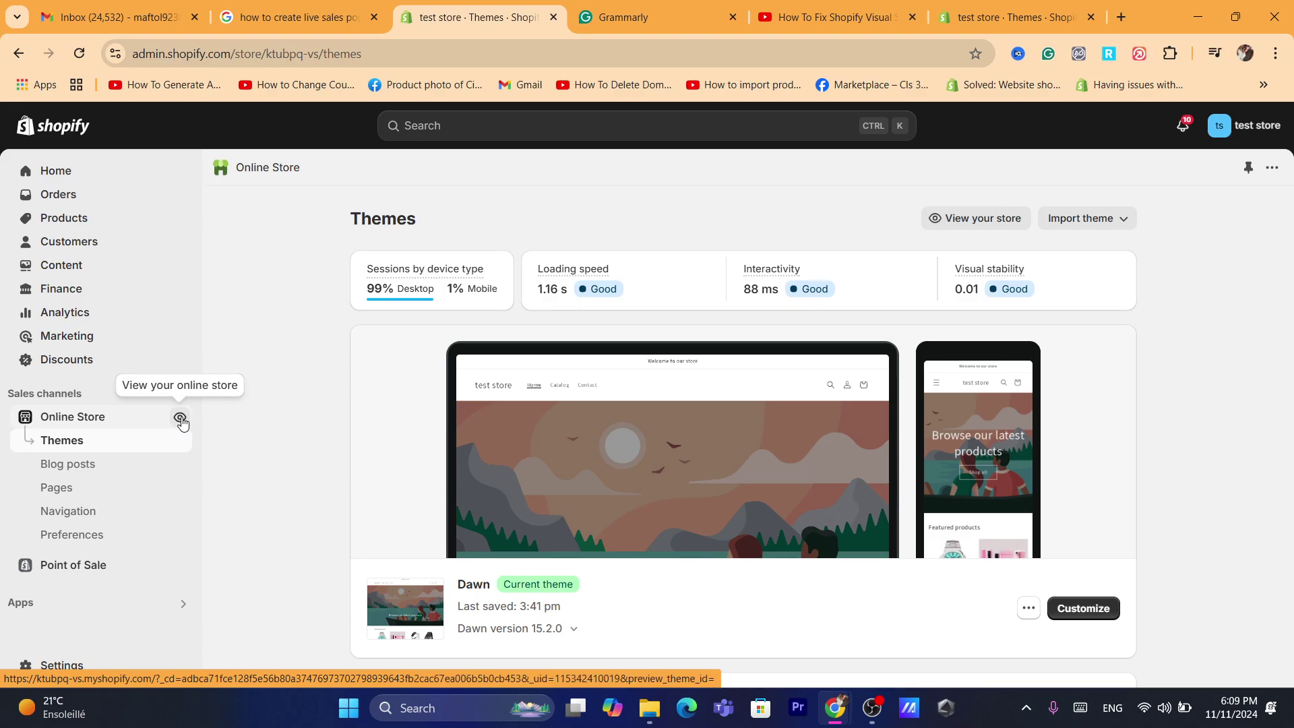
pyautogui.click(187, 420)
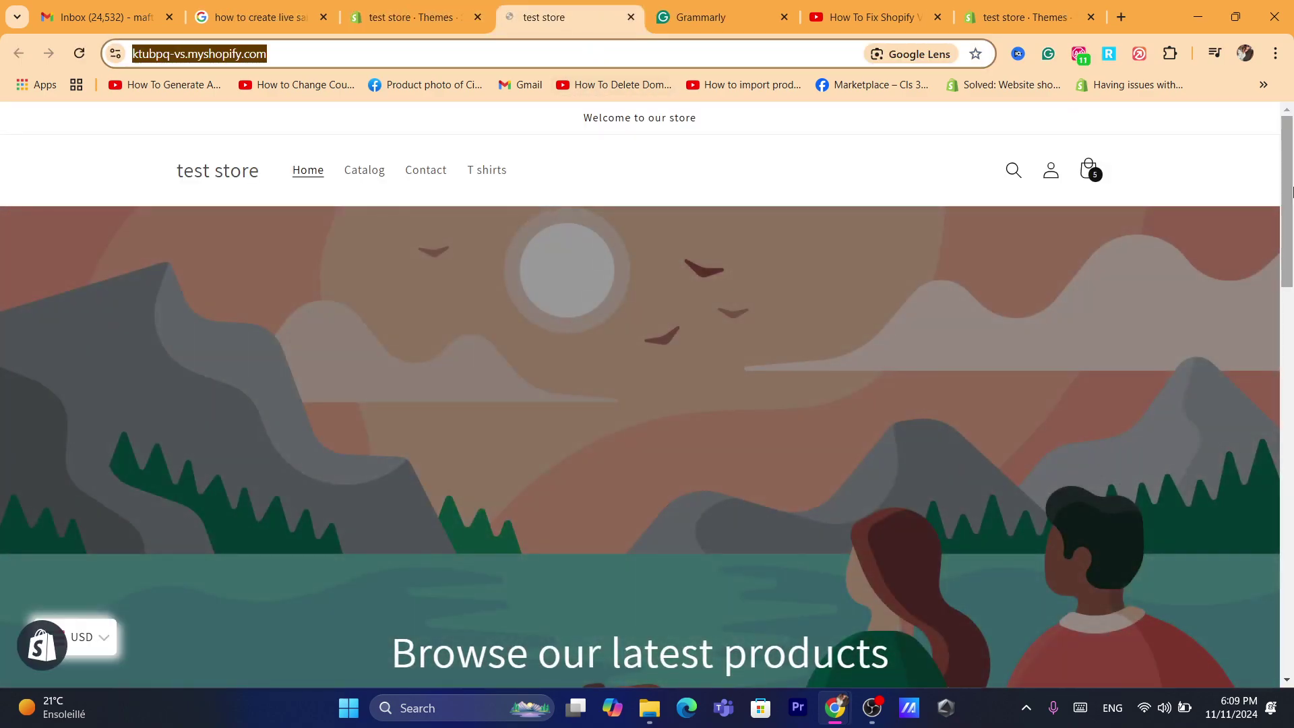
# - Open the Automatic Watches for Men product from the storefront's home page and look through its images and recommended products
pyautogui.moveTo(1287, 198); pyautogui.dragTo(1290, 455)
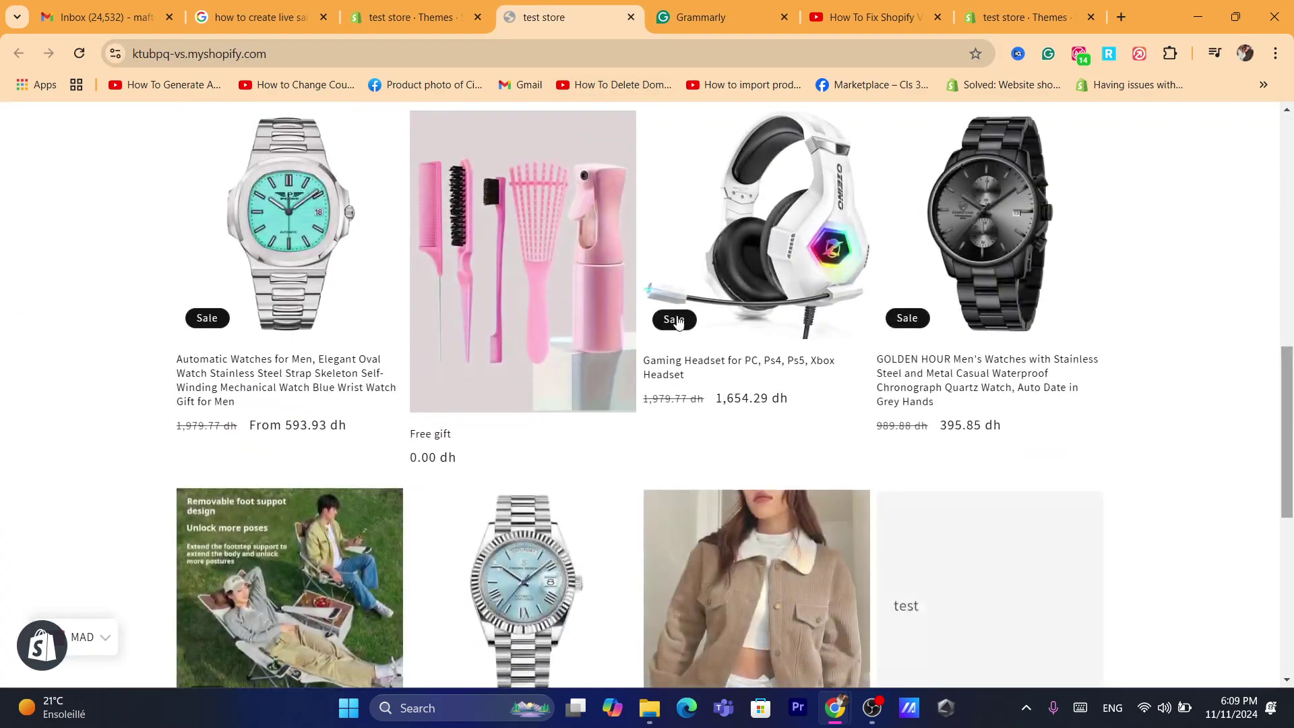
pyautogui.click(303, 209)
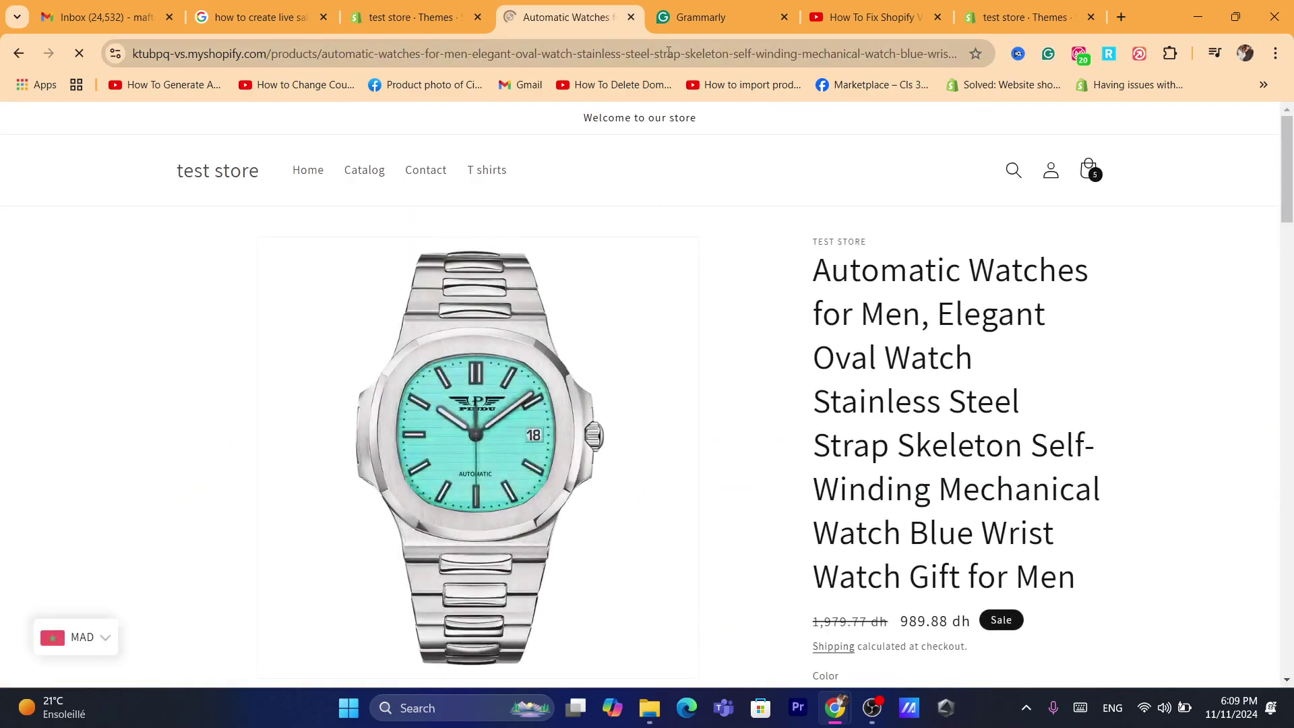
pyautogui.moveTo(1288, 195); pyautogui.dragTo(1290, 674)
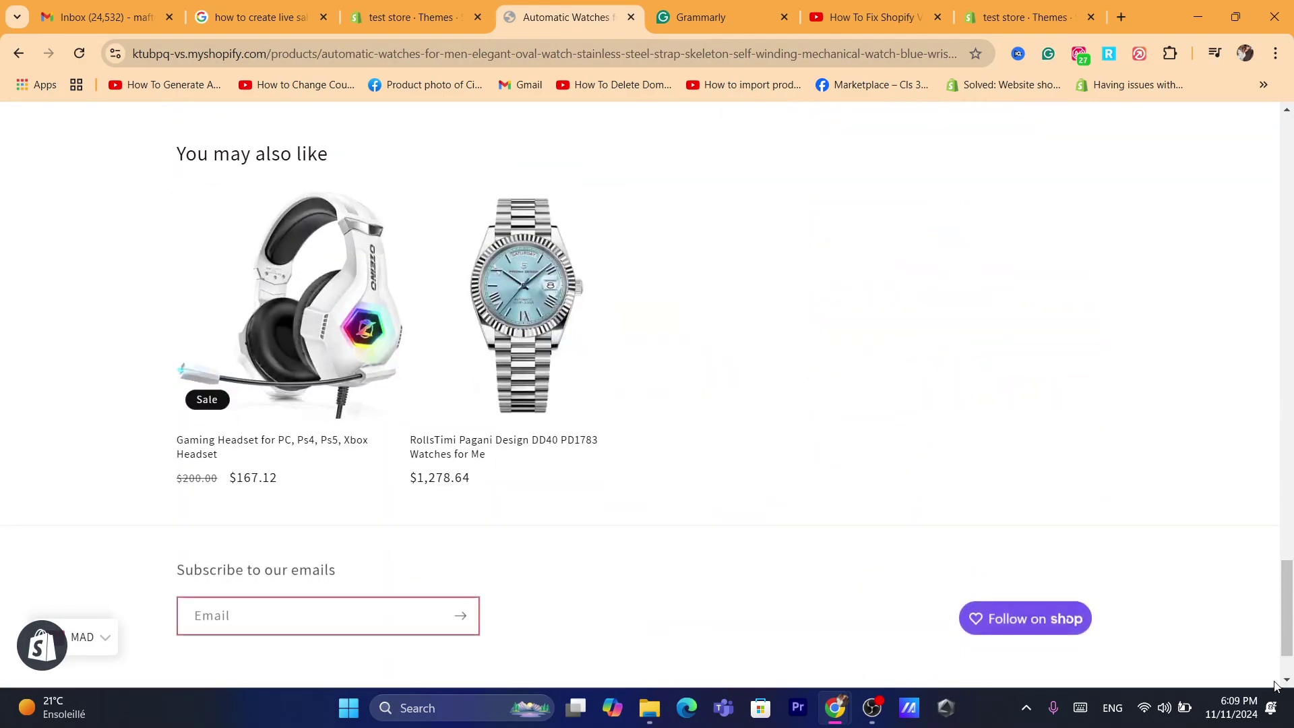
pyautogui.scroll(8, 1278, 456)
pyautogui.scroll(-6, 1278, 456)
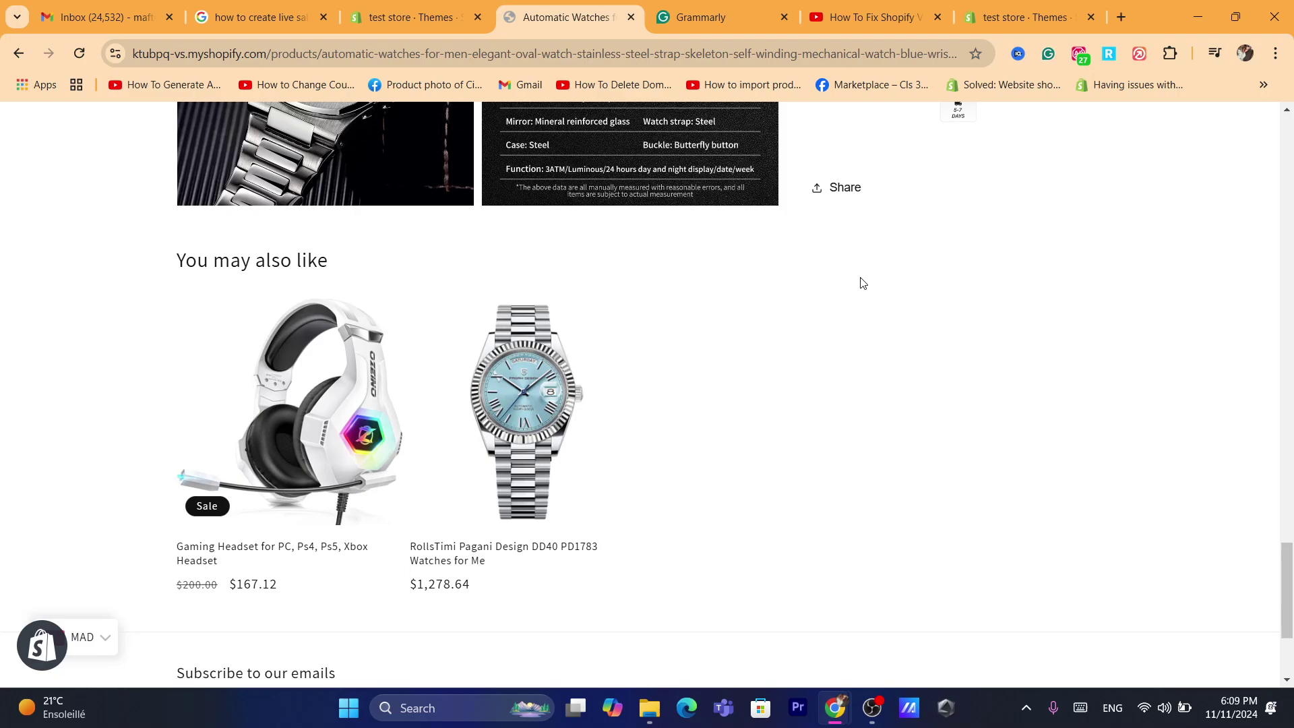
pyautogui.moveTo(1288, 549); pyautogui.dragTo(1288, 135)
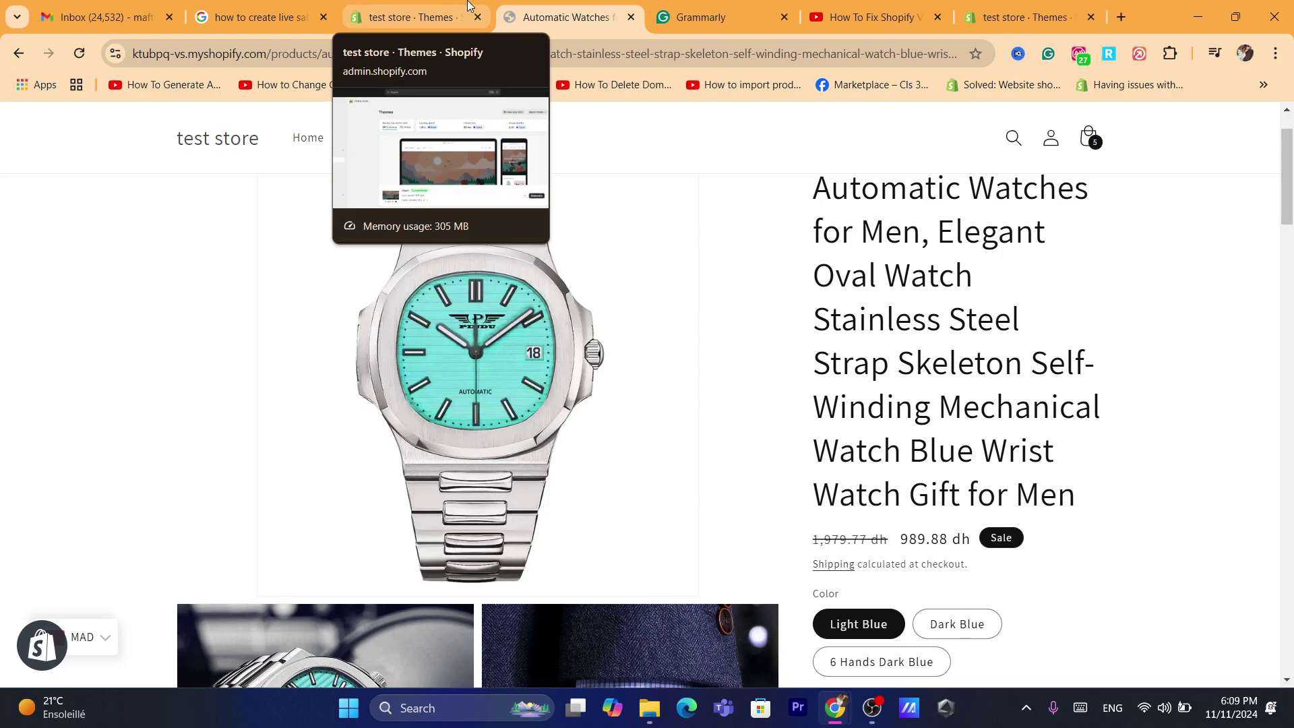
# - Search Google for "best size for shopify product images" and highlight the recommended 2048 x 2048 px size
pyautogui.click(380, 16)
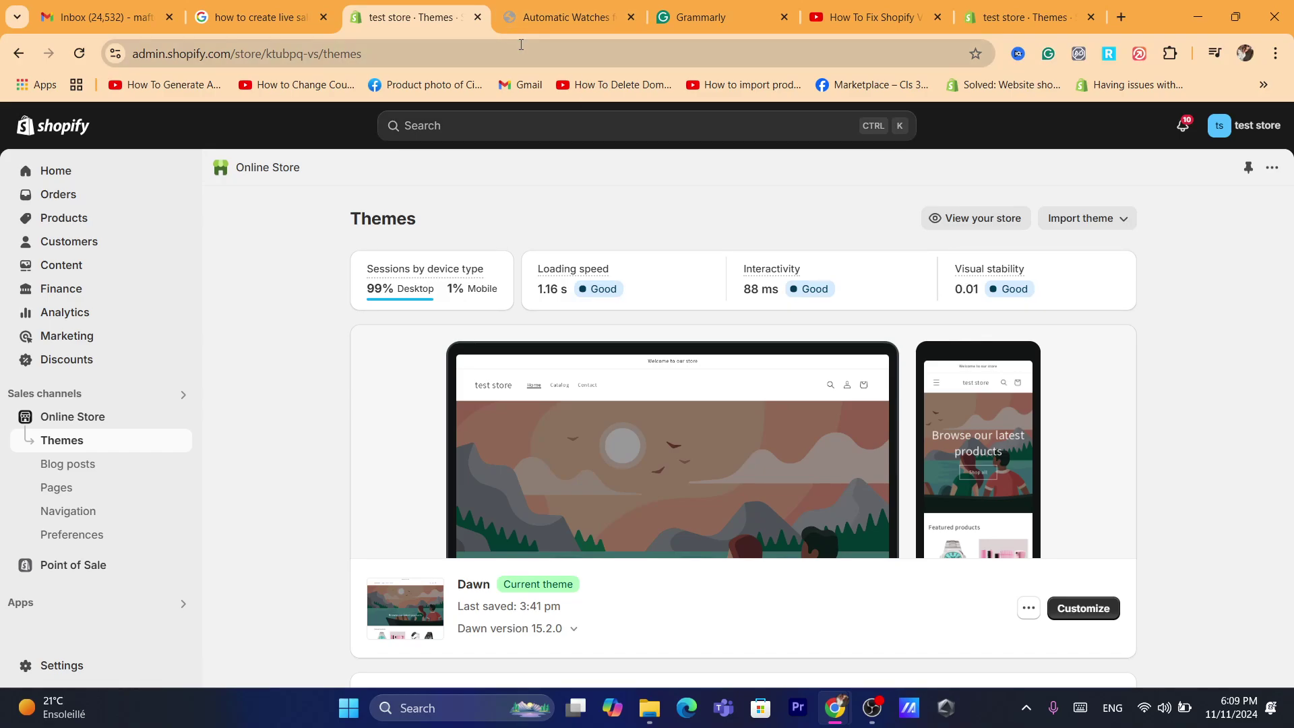
pyautogui.click(560, 14)
pyautogui.click(1030, 8)
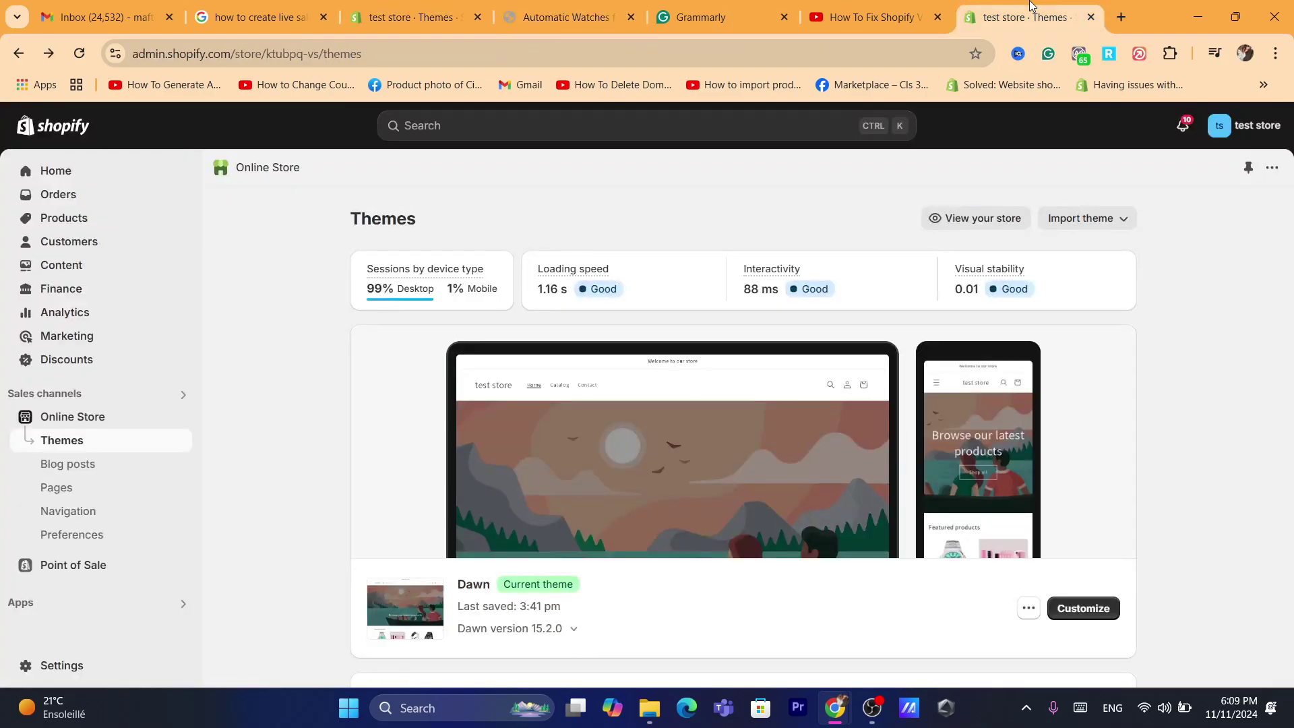
pyautogui.click(847, 58)
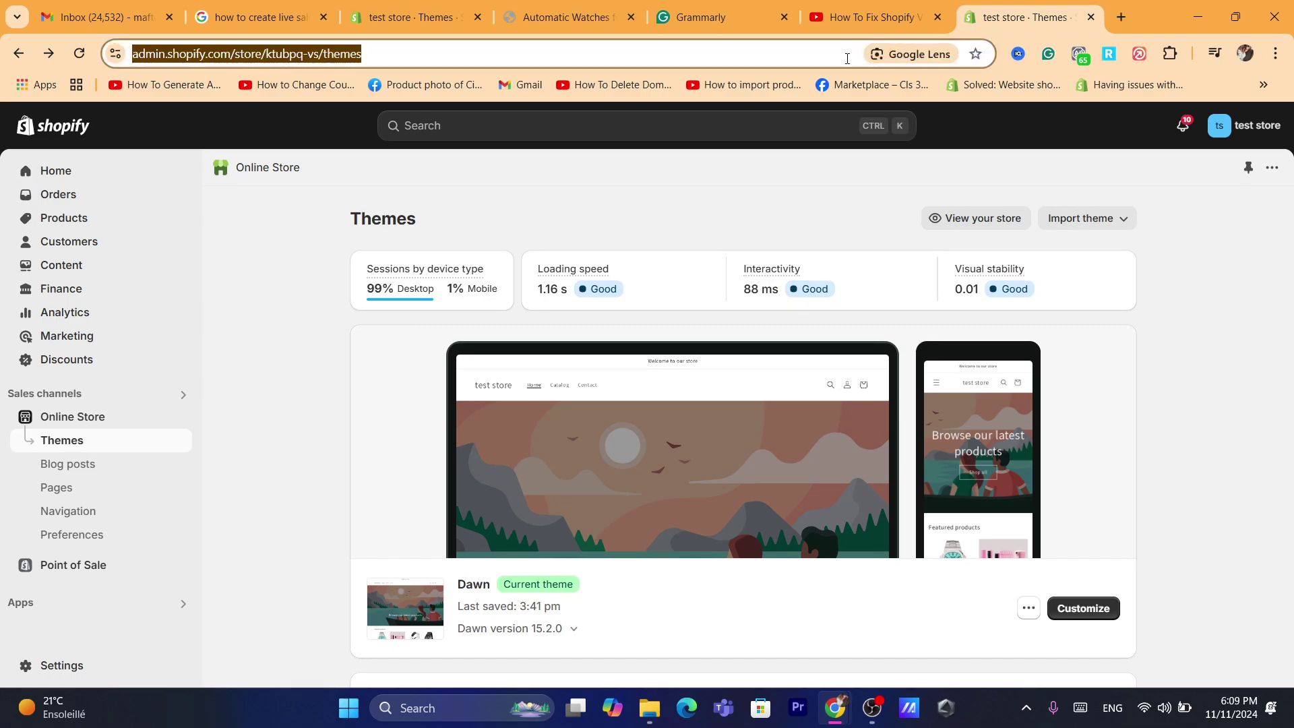
pyautogui.write('best.aliexpress.com/?browser_redirect=true')
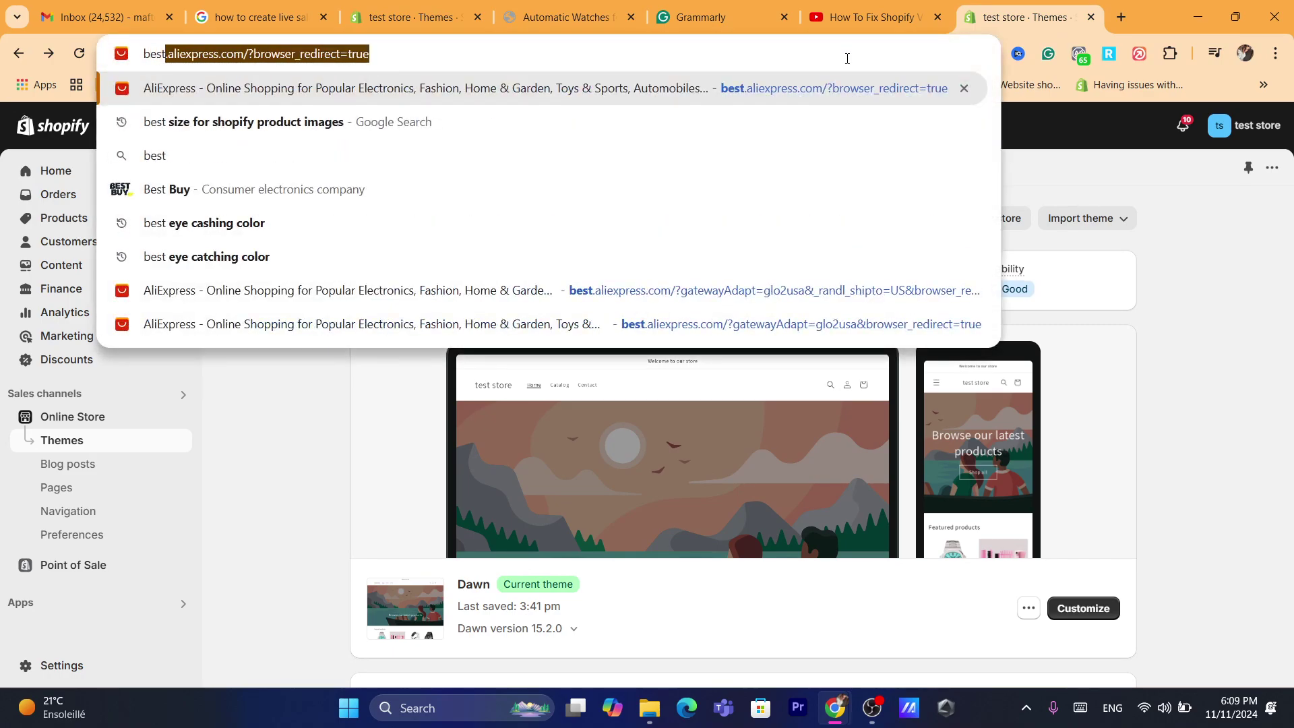
pyautogui.click(514, 127)
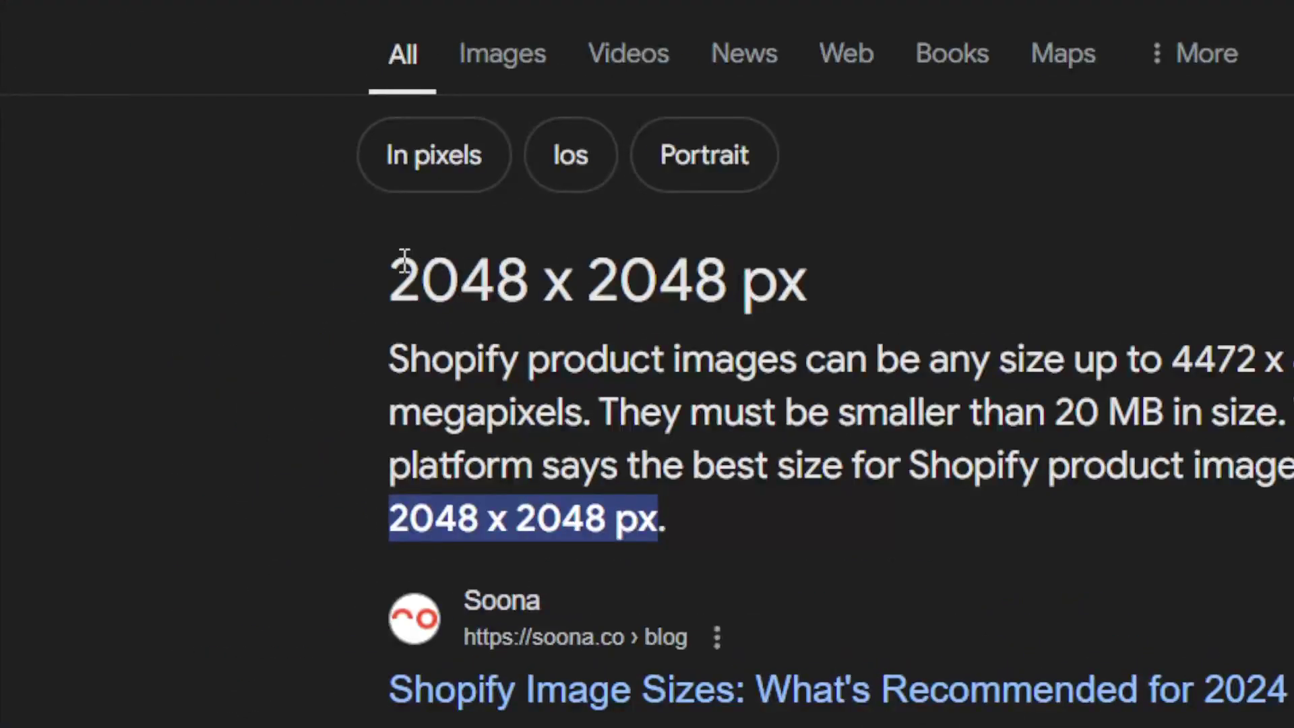
pyautogui.moveTo(404, 261); pyautogui.dragTo(845, 261)
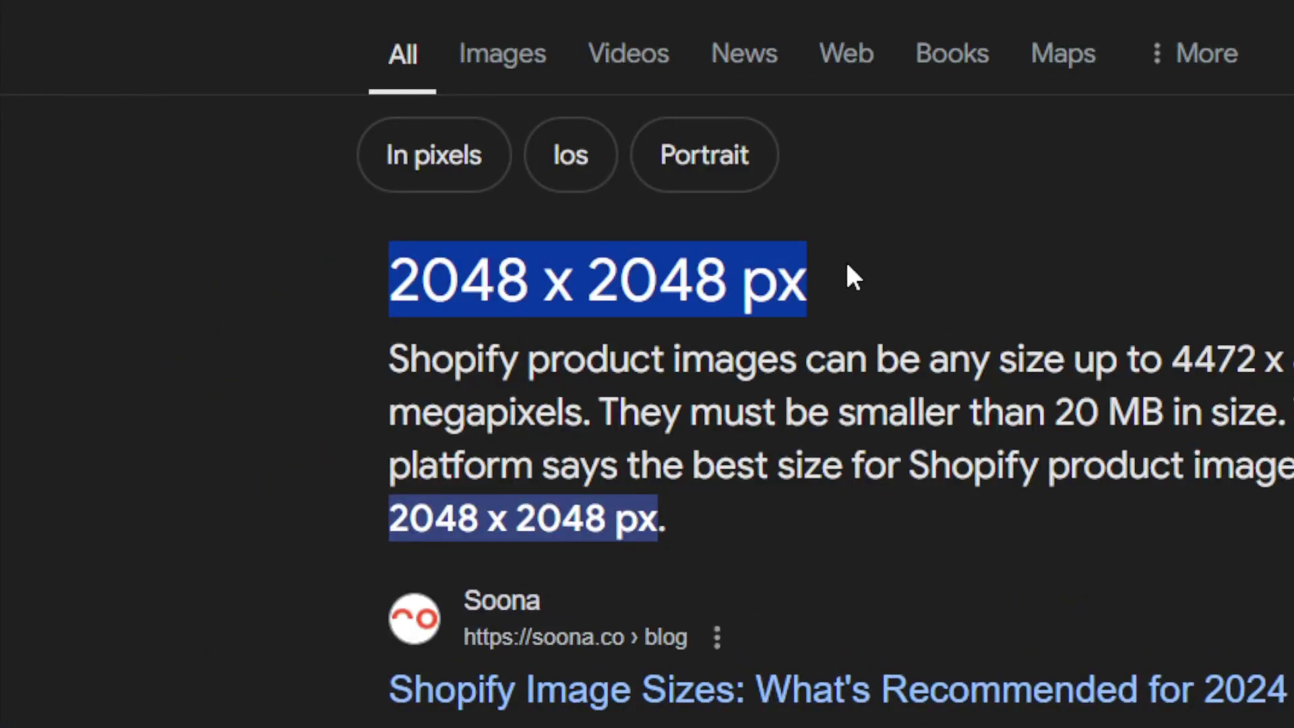
pyautogui.click(294, 41)
pyautogui.write('s')
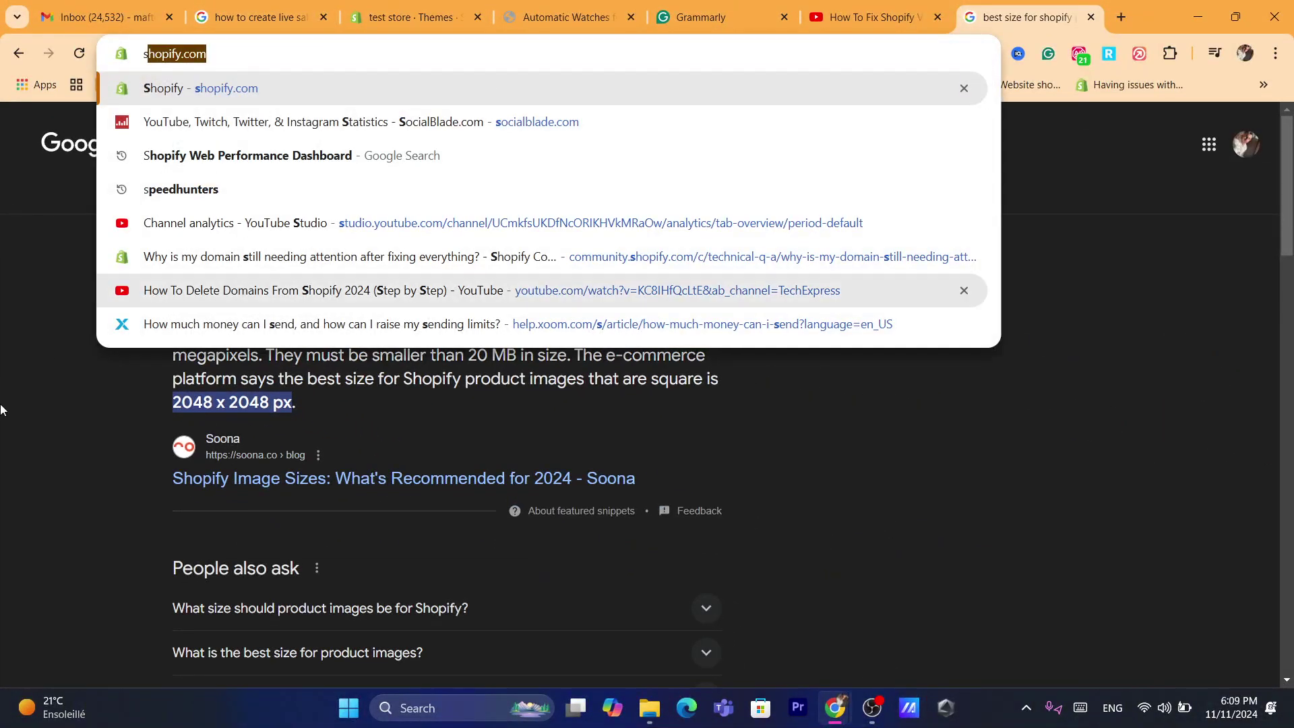
pyautogui.press('Return')
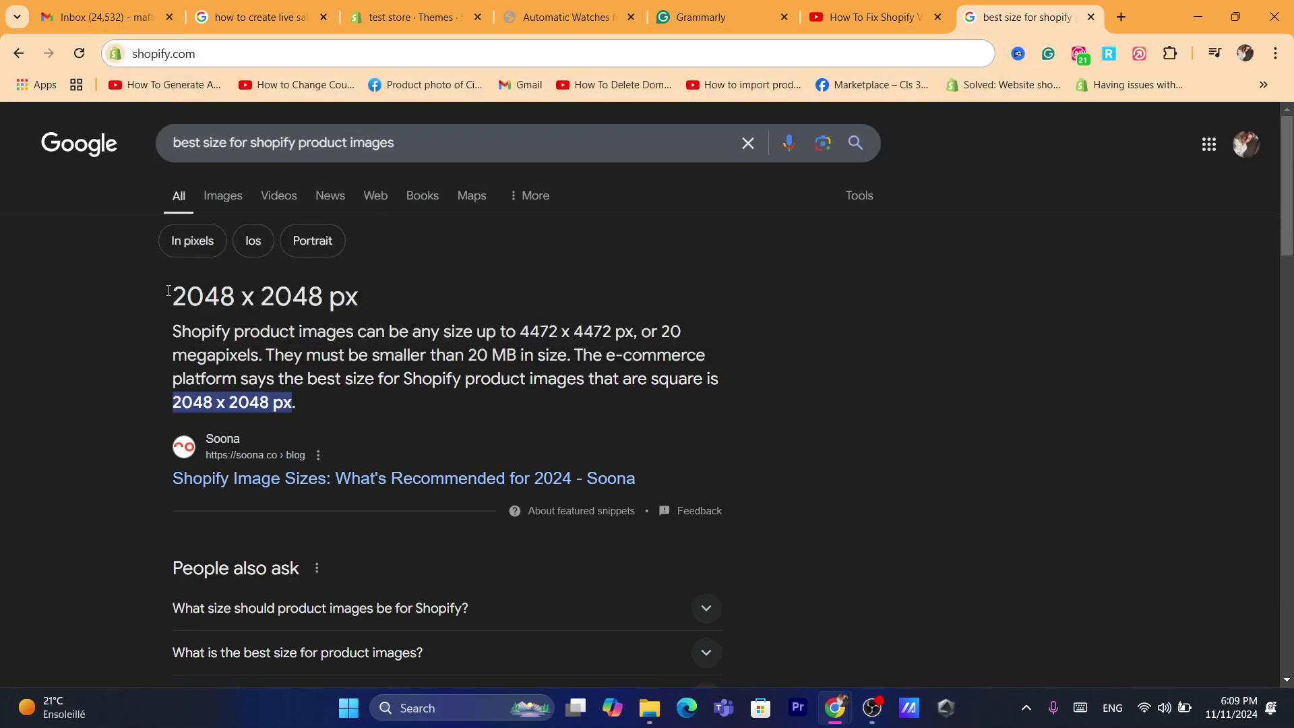
pyautogui.tripleClick(299, 297)
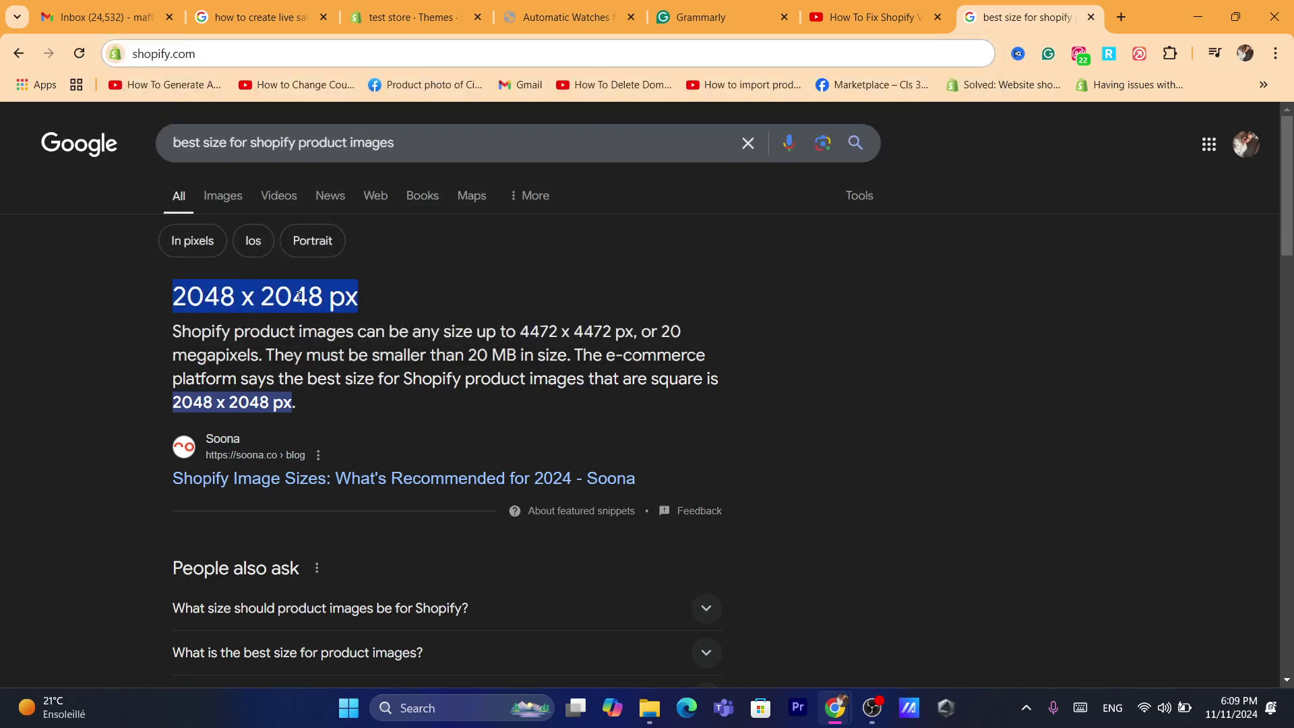
# - Search Google for "image resize" in a new browser tab and open the Image Resizer site
pyautogui.click(1121, 17)
pyautogui.click(632, 52)
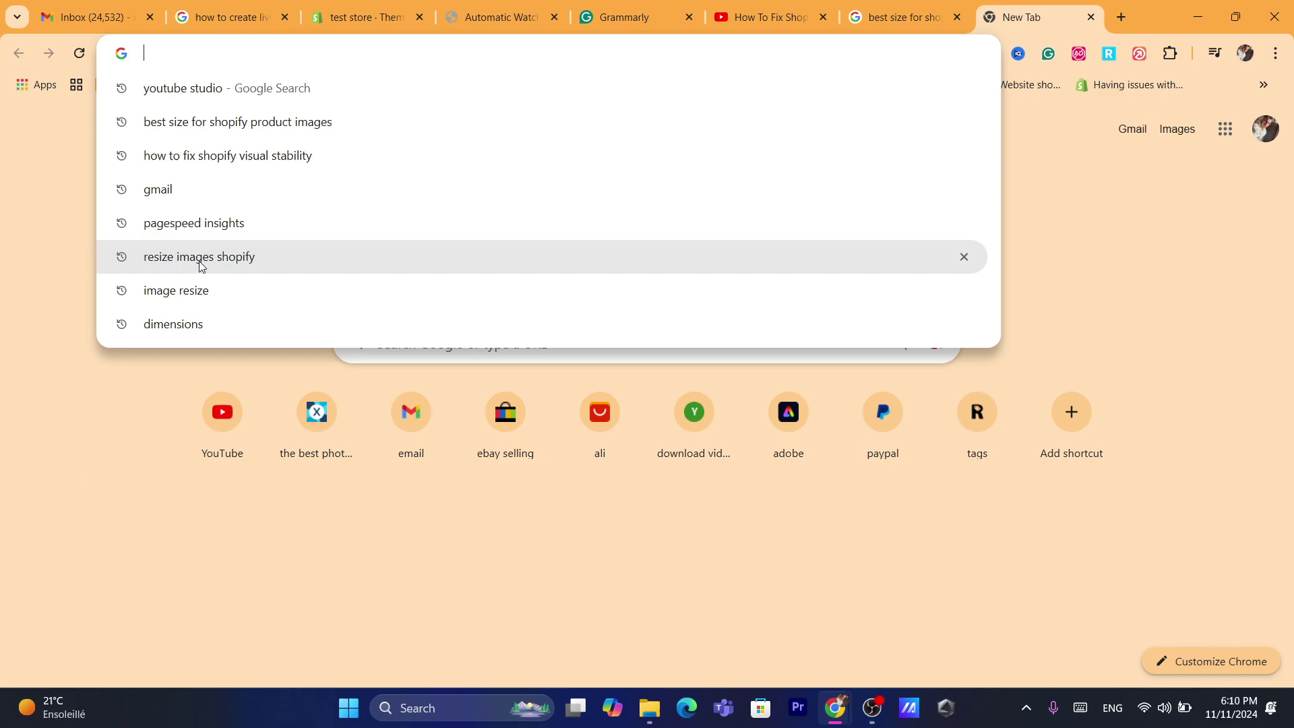
pyautogui.click(185, 291)
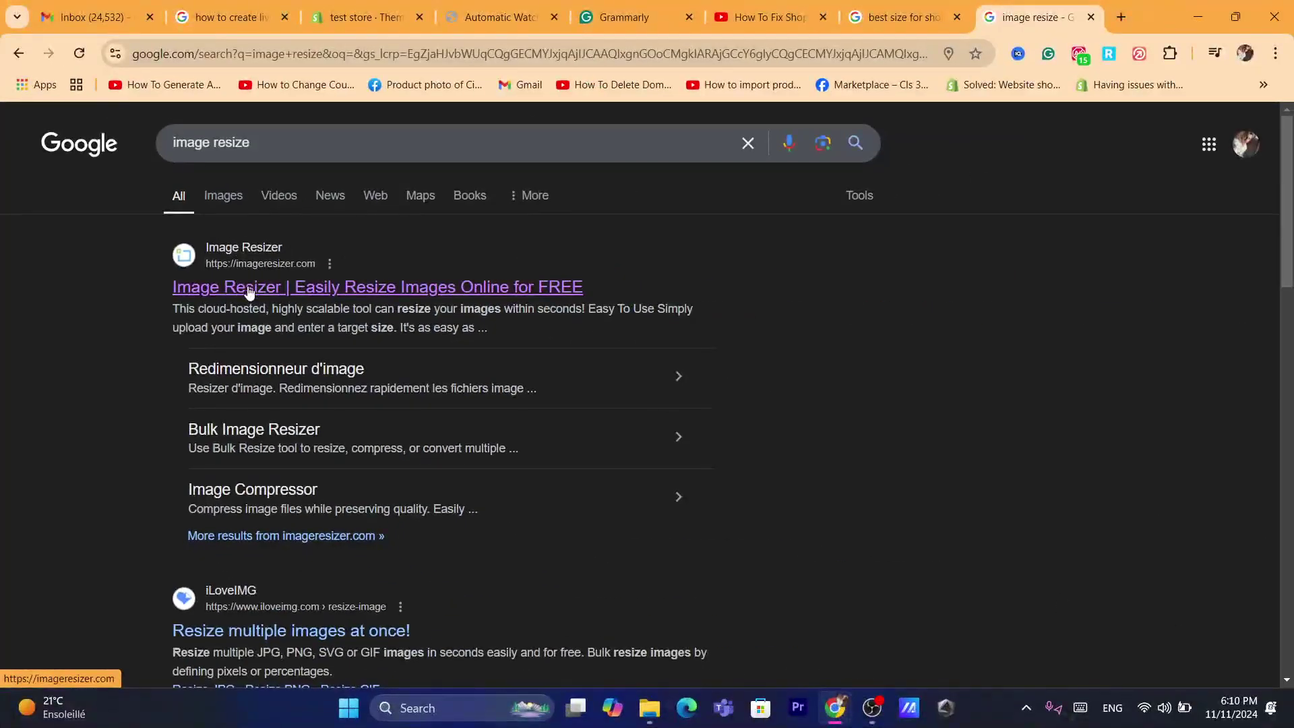
pyautogui.click(560, 265)
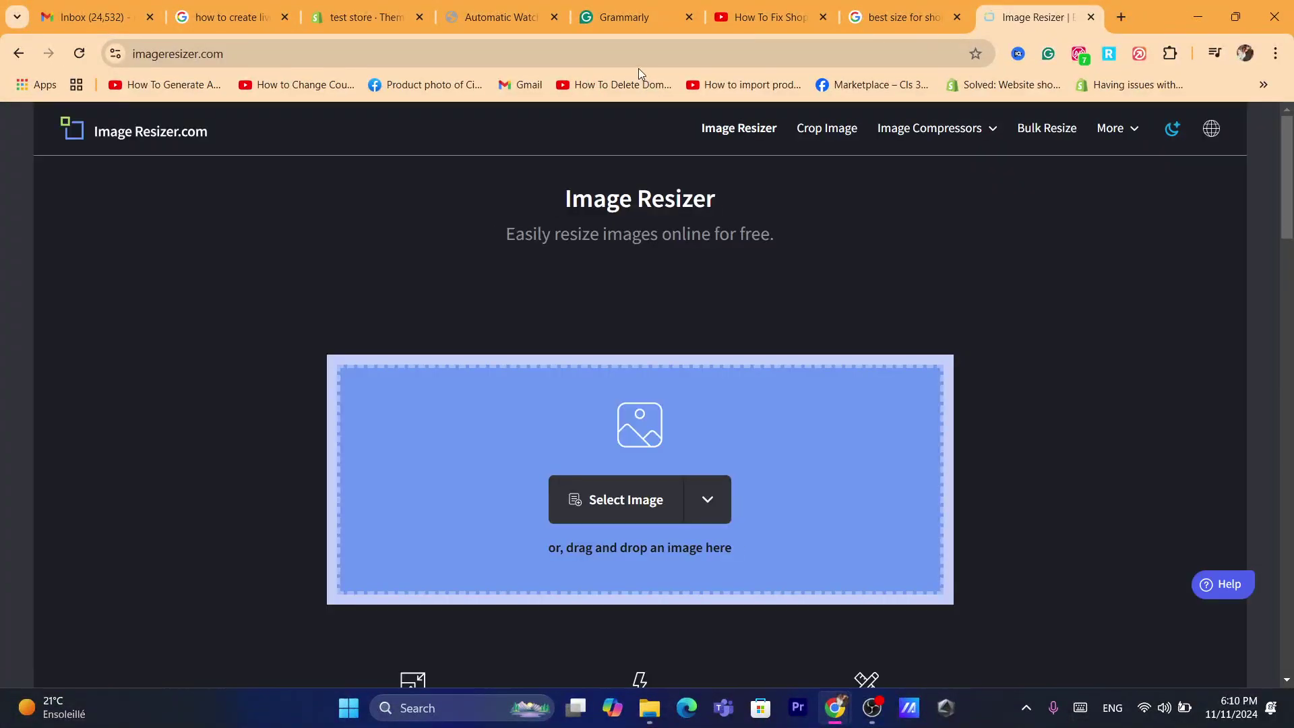
pyautogui.click(637, 67)
pyautogui.write('shopify.com')
pyautogui.click(276, 454)
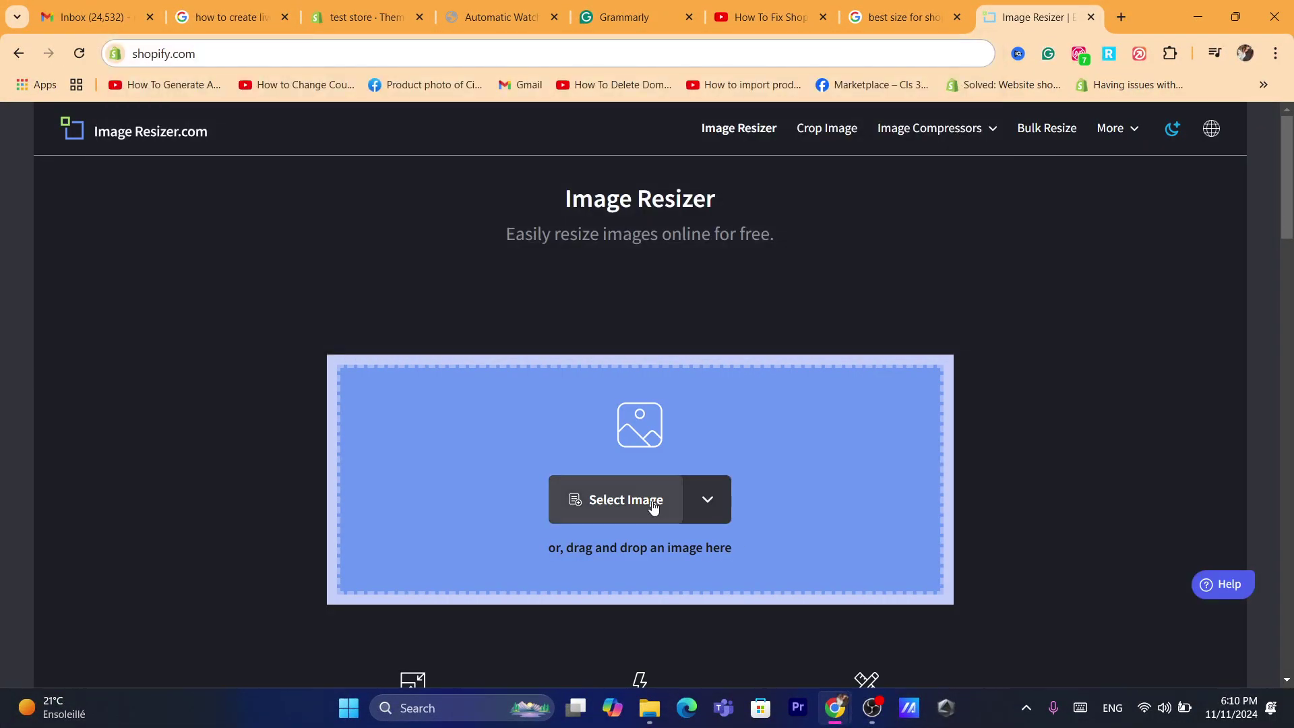
# - Upload the image "My project copy 2test copy-4 (52).png" from the Downloads folder to Image Resizer
pyautogui.click(653, 507)
pyautogui.doubleClick(435, 283)
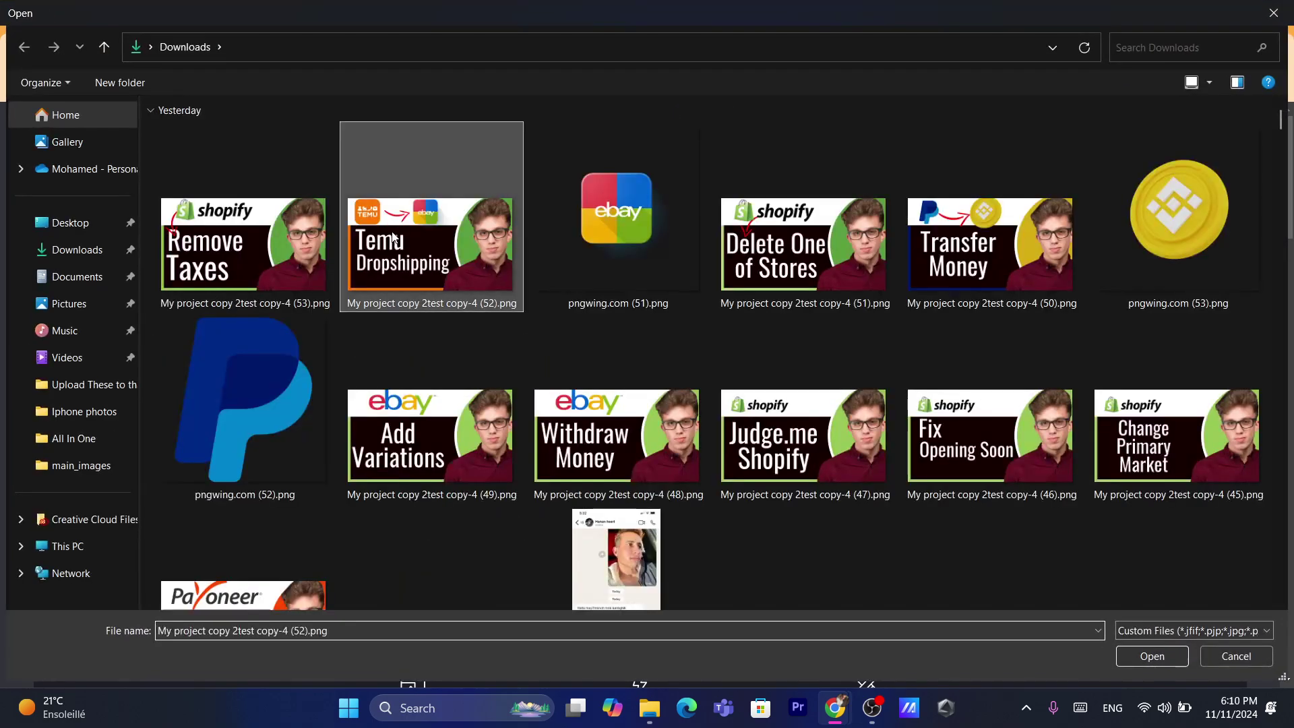
pyautogui.doubleClick(391, 231)
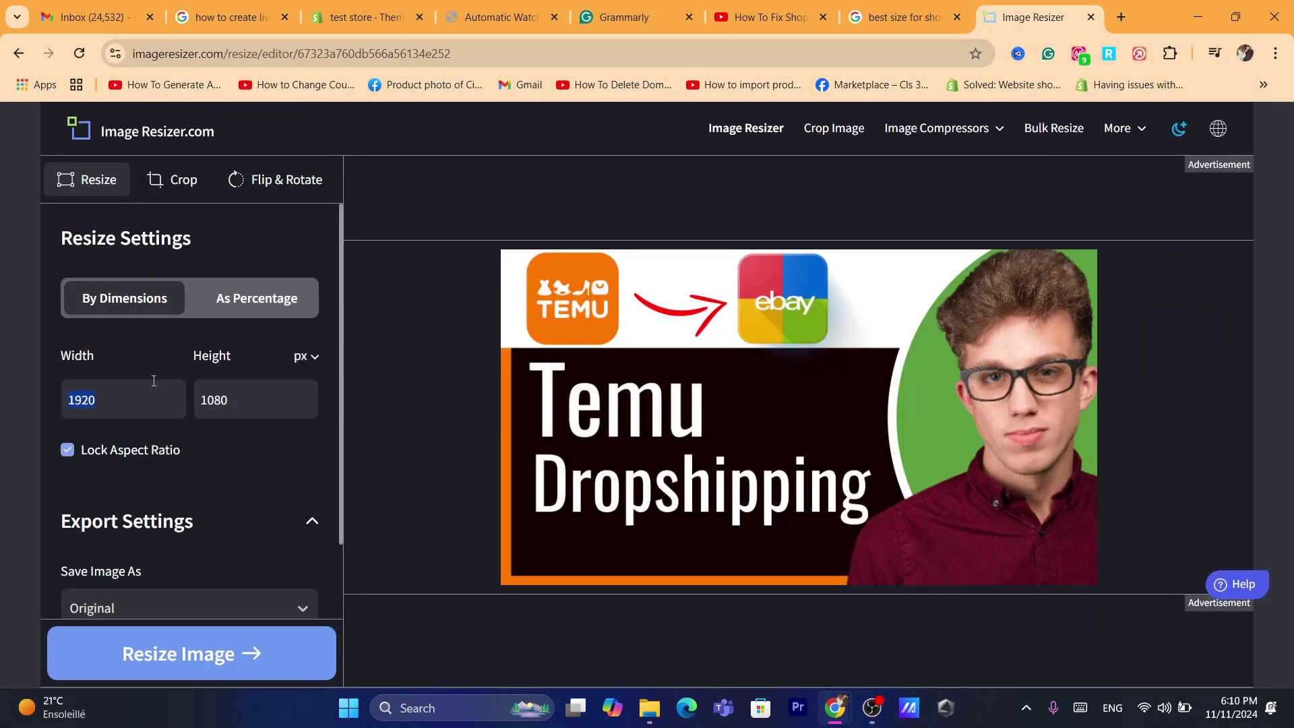
# - Try to set the uploaded image's height to 2048 px in the resize settings, with the aspect ratio locked
pyautogui.click(300, 364)
pyautogui.click(249, 392)
pyautogui.write('2')
pyautogui.write('20')
pyautogui.write('48')
pyautogui.write('2048')
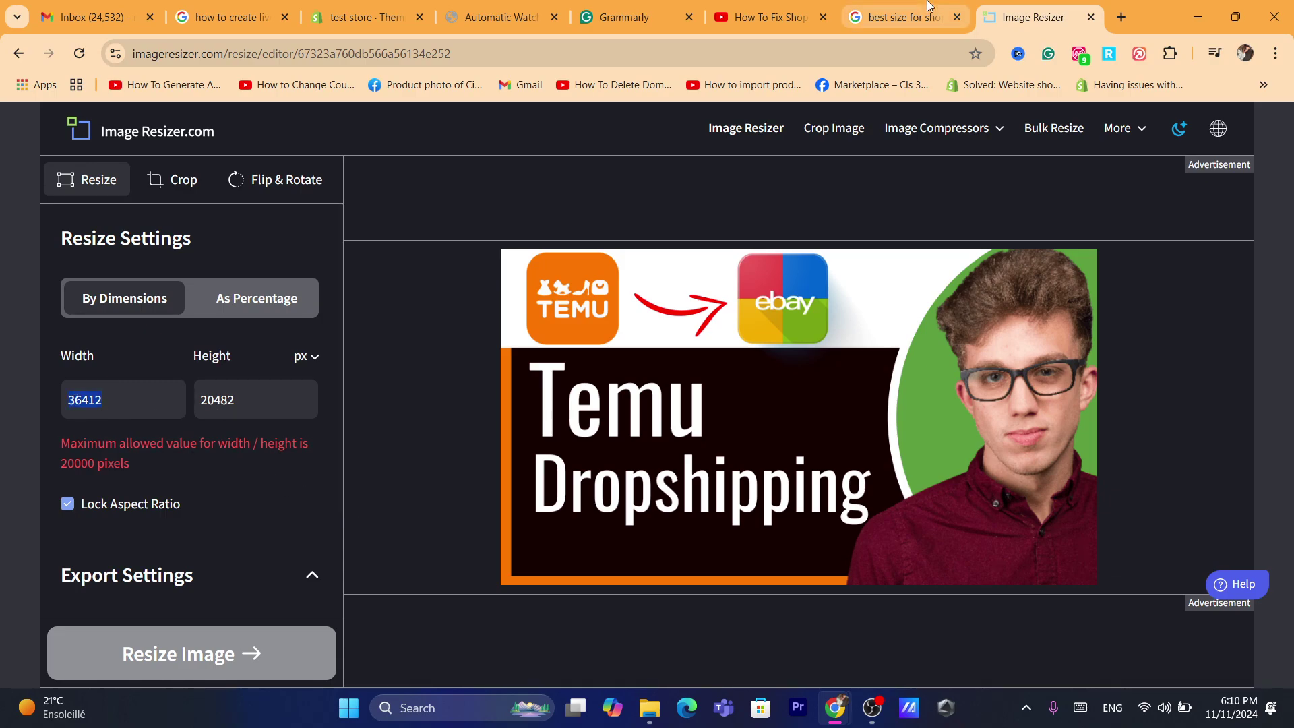
# - Recheck the recommended Shopify product image size in the Google results and return to Image Resizer
pyautogui.click(896, 17)
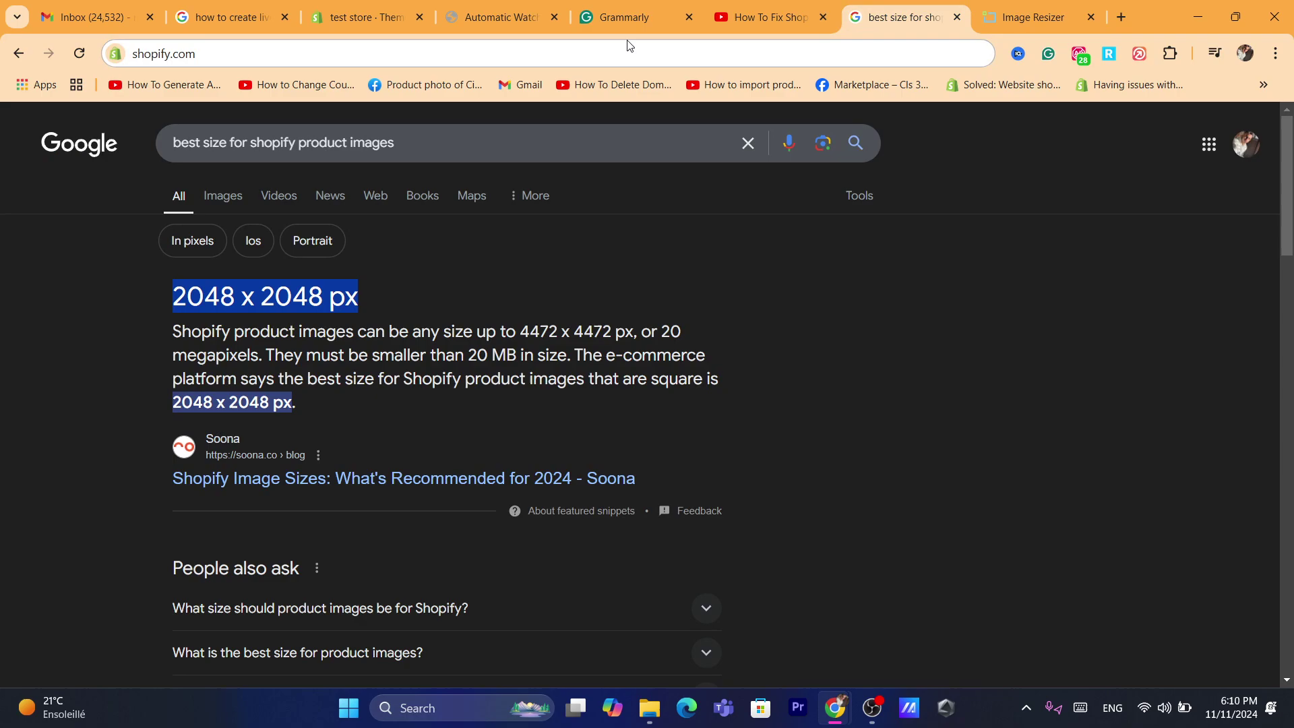
pyautogui.tripleClick(214, 295)
pyautogui.click(1034, 17)
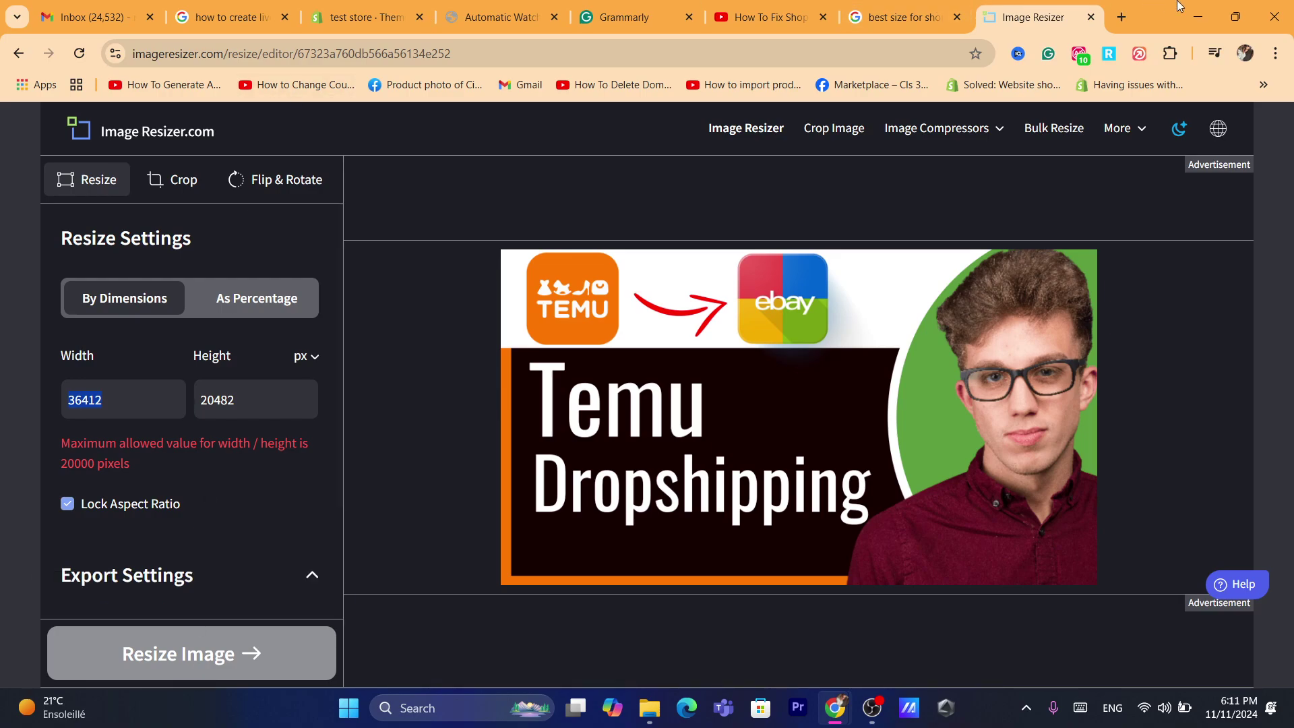
# - Search Google for "pagespeed insights" in a new browser tab and open the PageSpeed Insights site
pyautogui.click(1119, 15)
pyautogui.click(418, 47)
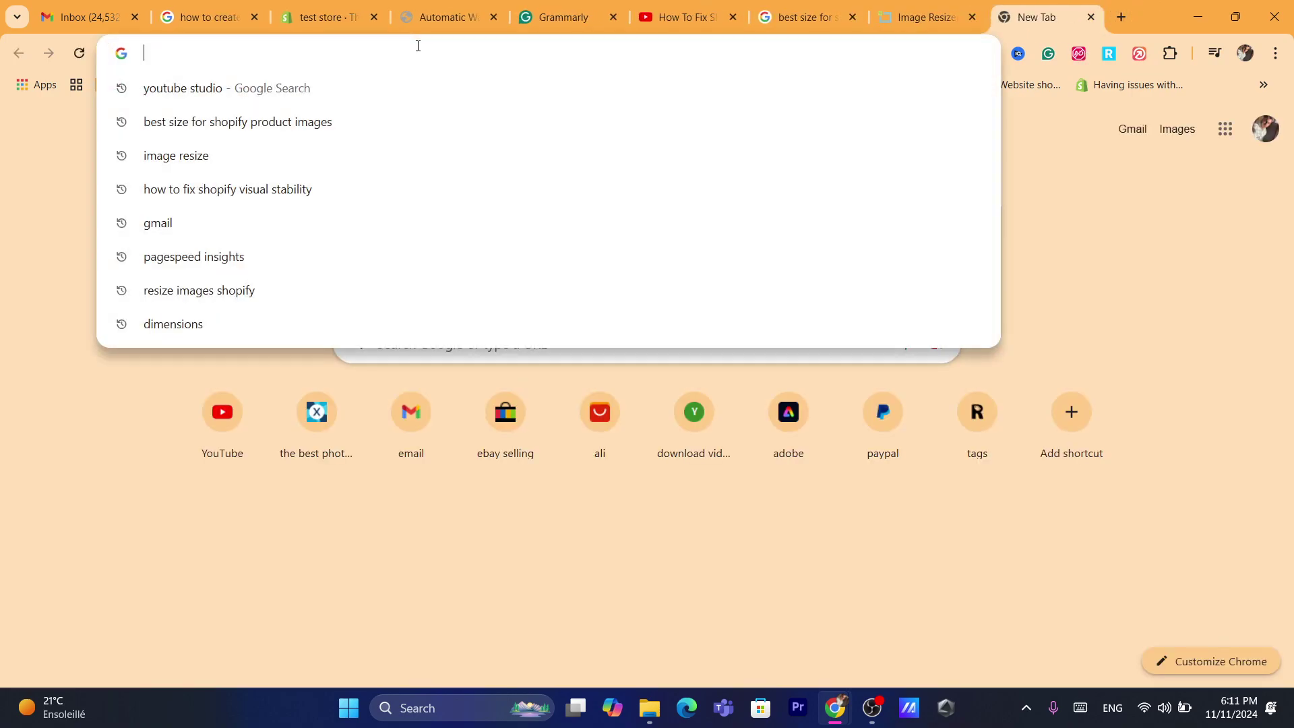
pyautogui.write('im')
pyautogui.press('BackSpace')
pyautogui.press('BackSpace')
pyautogui.press('BackSpace')
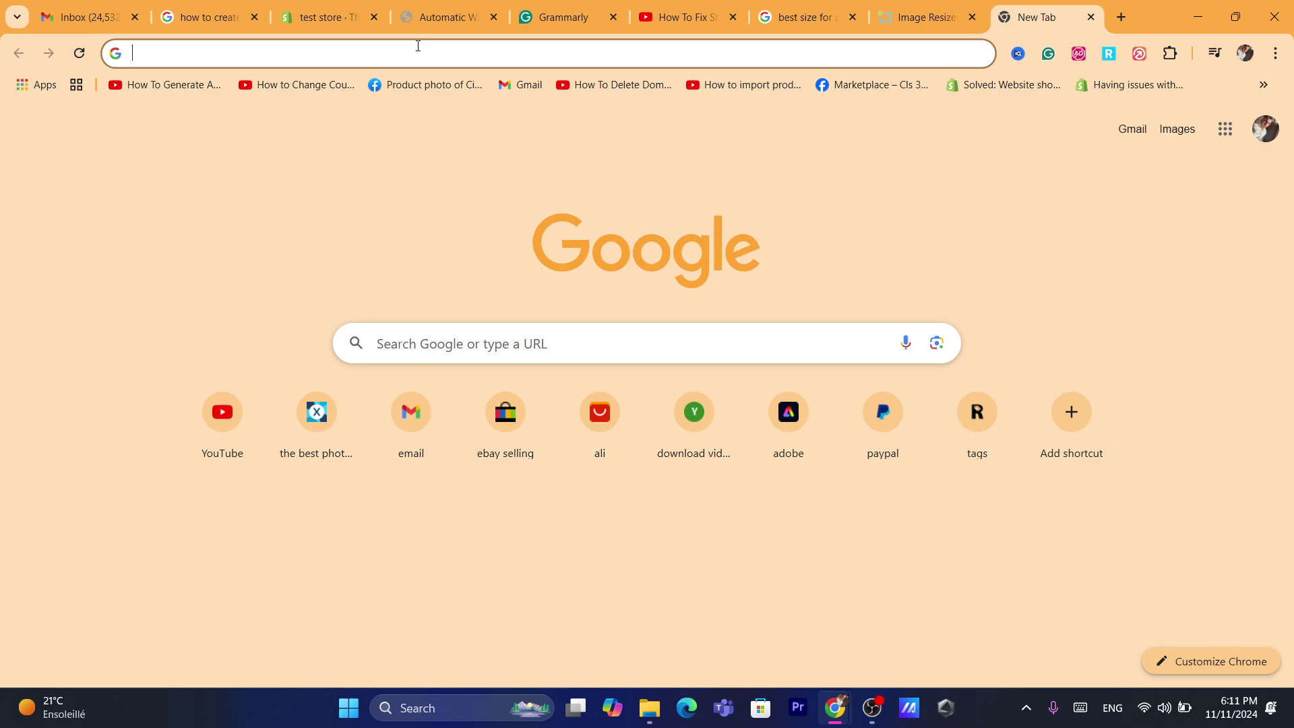
pyautogui.write('pagespeed insights')
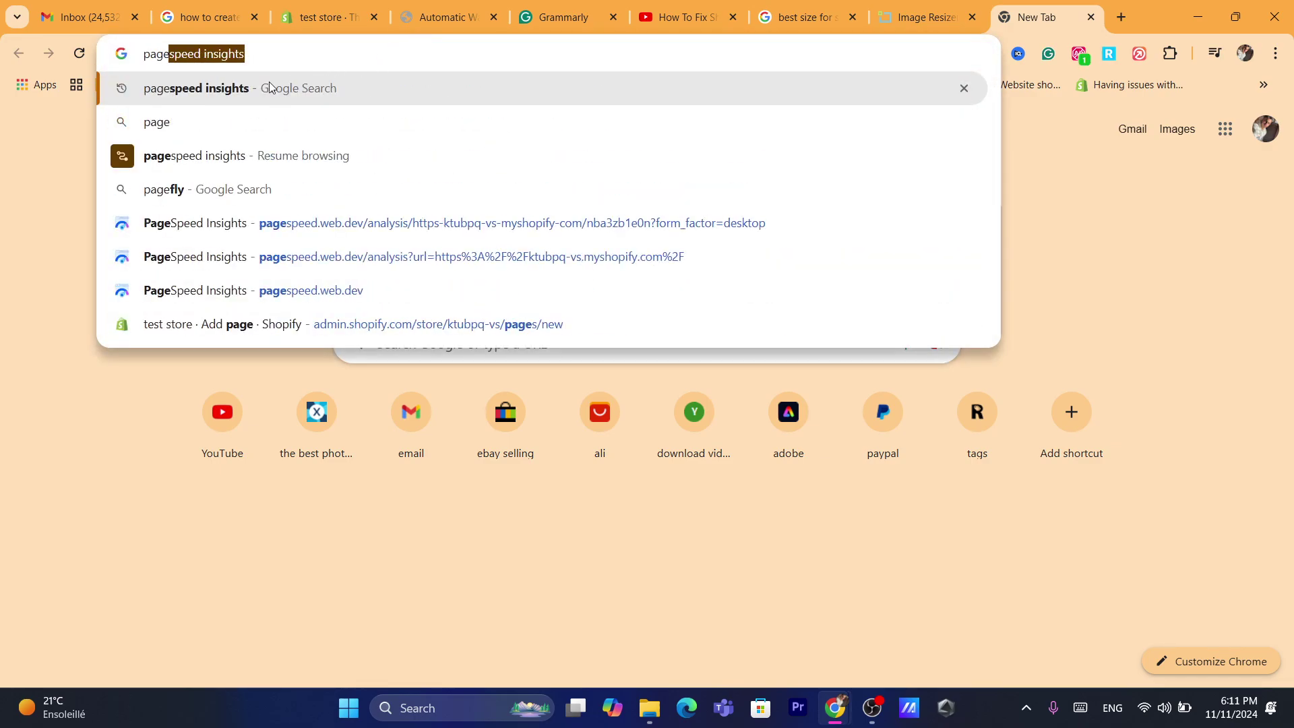
pyautogui.click(255, 93)
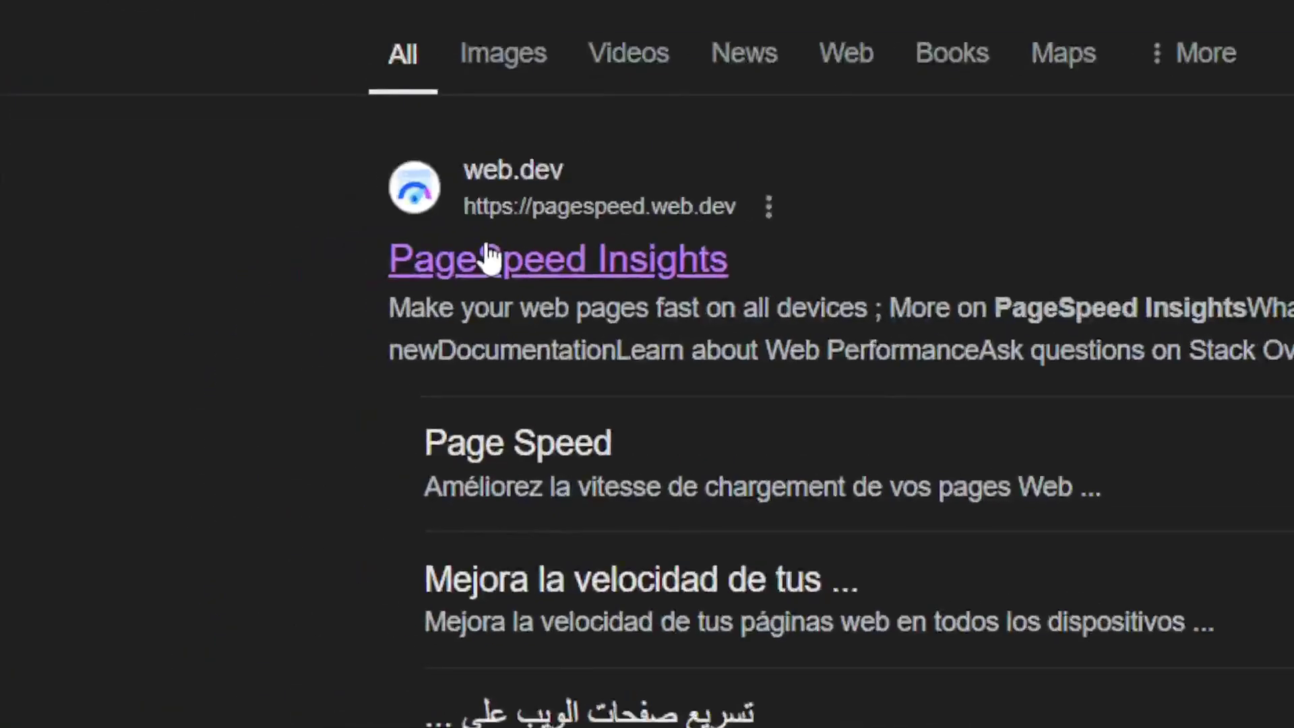
pyautogui.click(218, 283)
pyautogui.click(558, 46)
pyautogui.write('s')
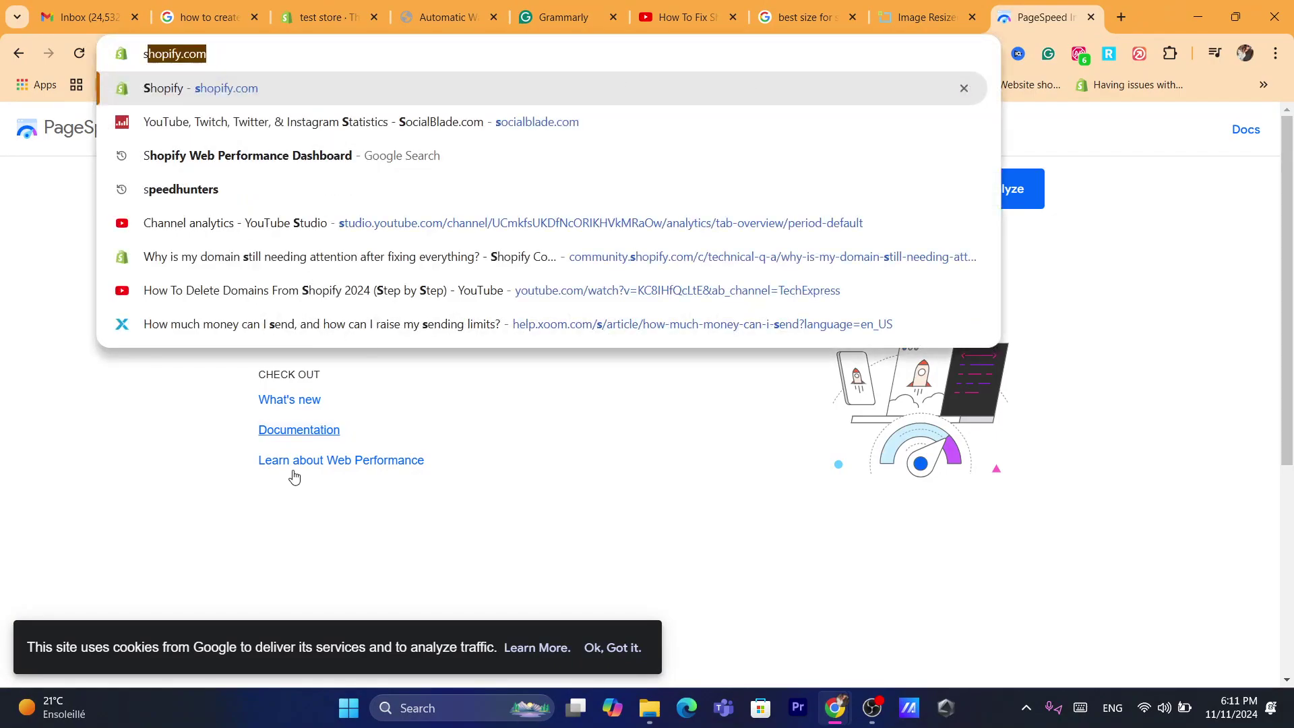
pyautogui.click(149, 438)
pyautogui.click(597, 194)
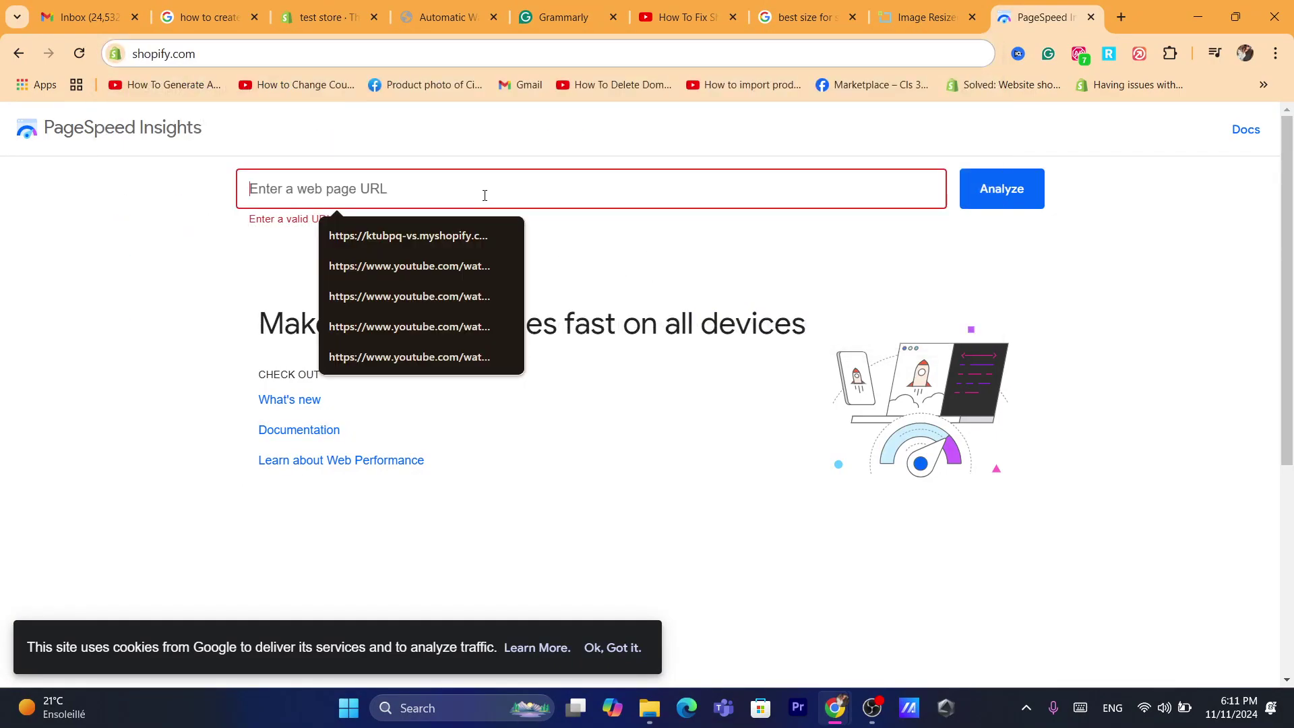
pyautogui.tripleClick(633, 327)
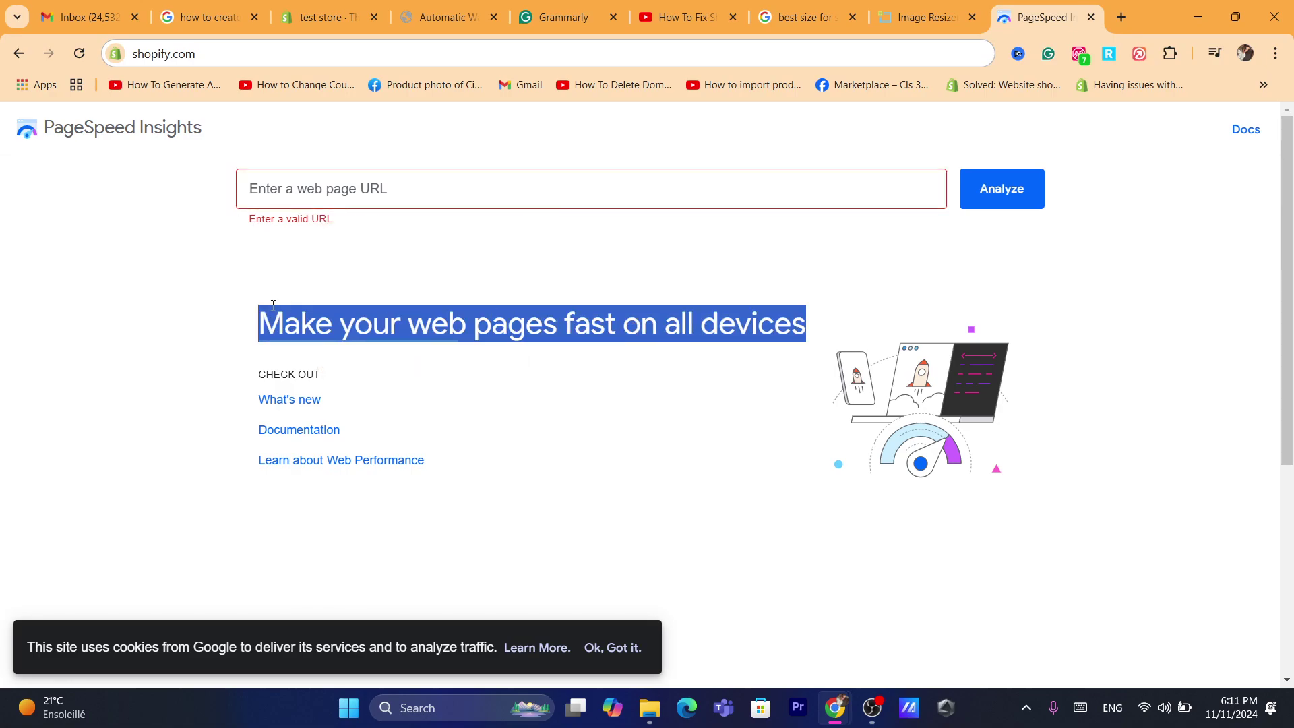
pyautogui.click(560, 202)
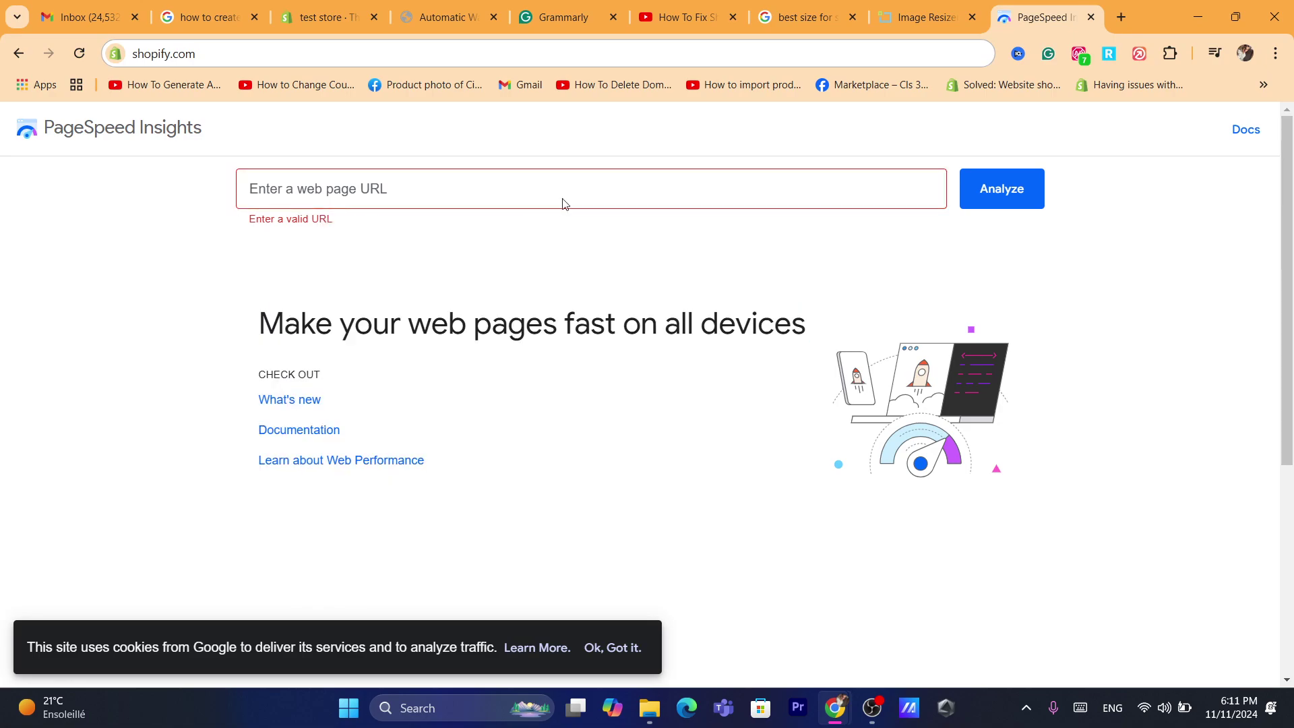
# - Return to the Shopify admin, view the live online store and copy its home page URL
pyautogui.click(441, 17)
pyautogui.click(344, 5)
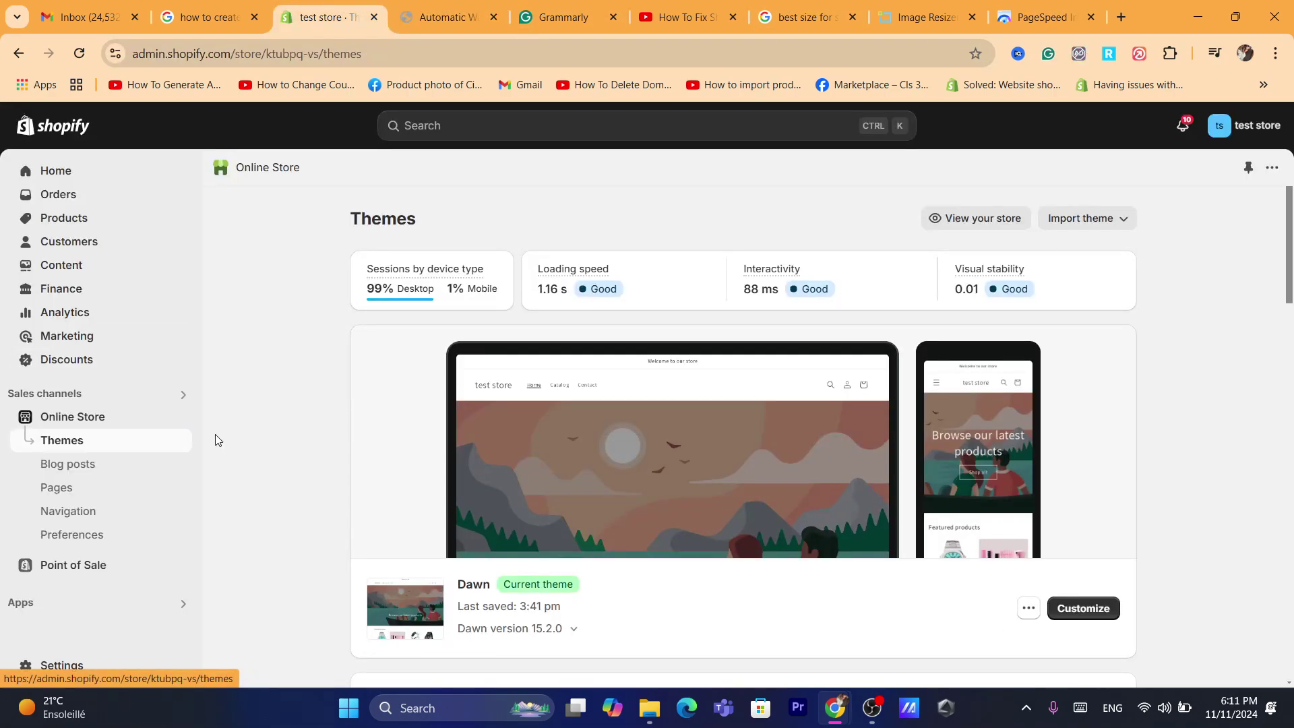
pyautogui.click(184, 419)
pyautogui.click(375, 55)
pyautogui.hotkey('ctrl', 'c')
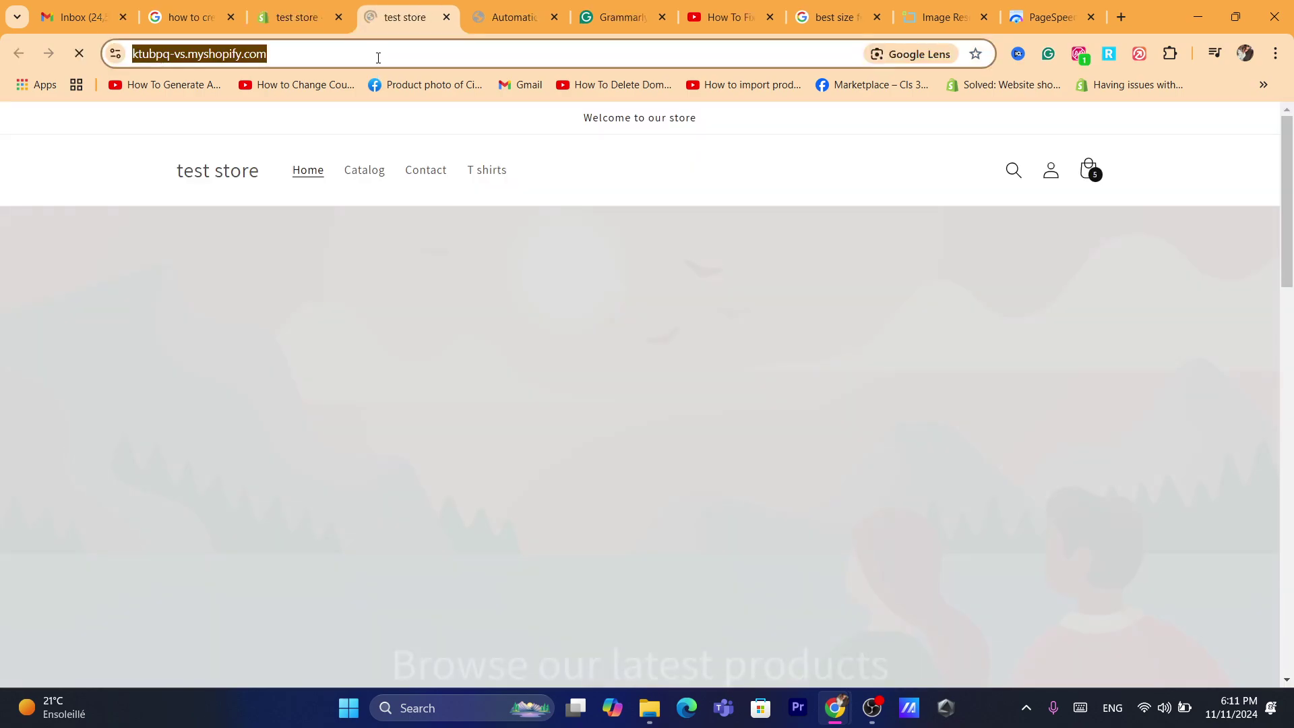
pyautogui.click(1060, 7)
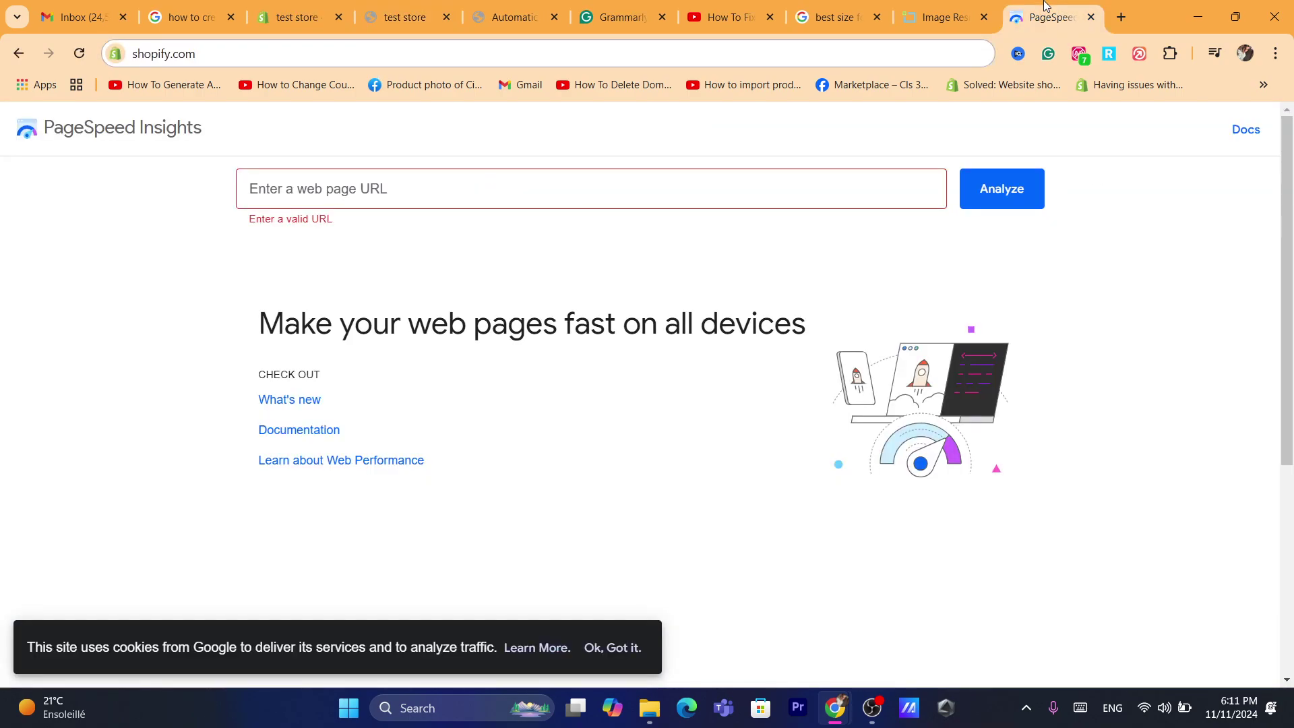
pyautogui.click(447, 192)
pyautogui.hotkey('ctrl', 'v')
pyautogui.click(1003, 192)
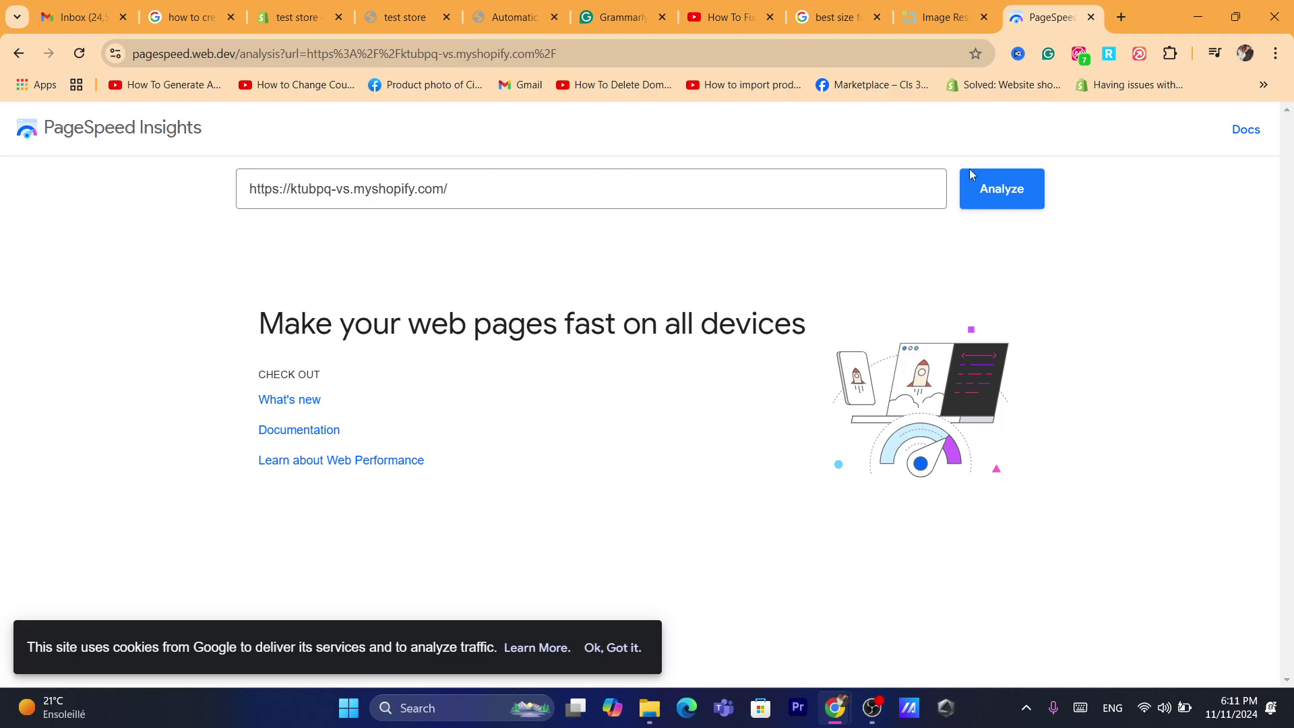
# - Switch the PageSpeed Insights report to desktop results and accept the cookie notice
pyautogui.click(728, 59)
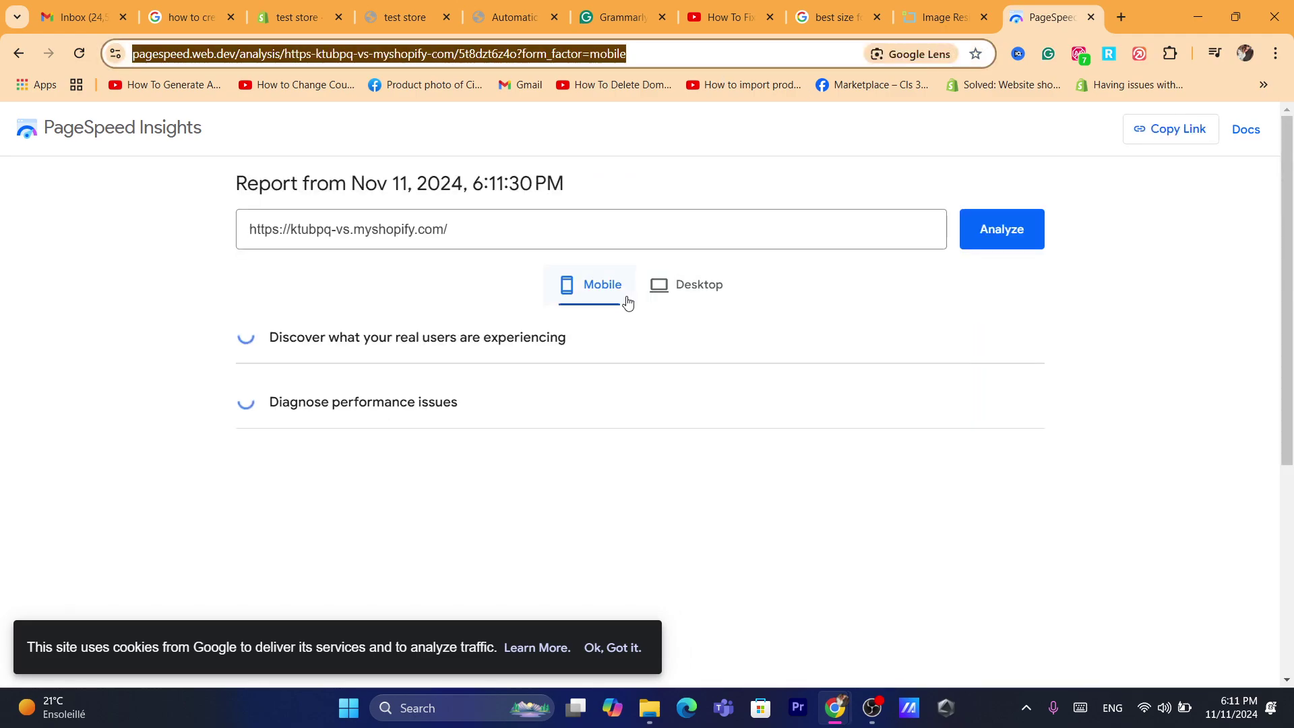
pyautogui.click(666, 282)
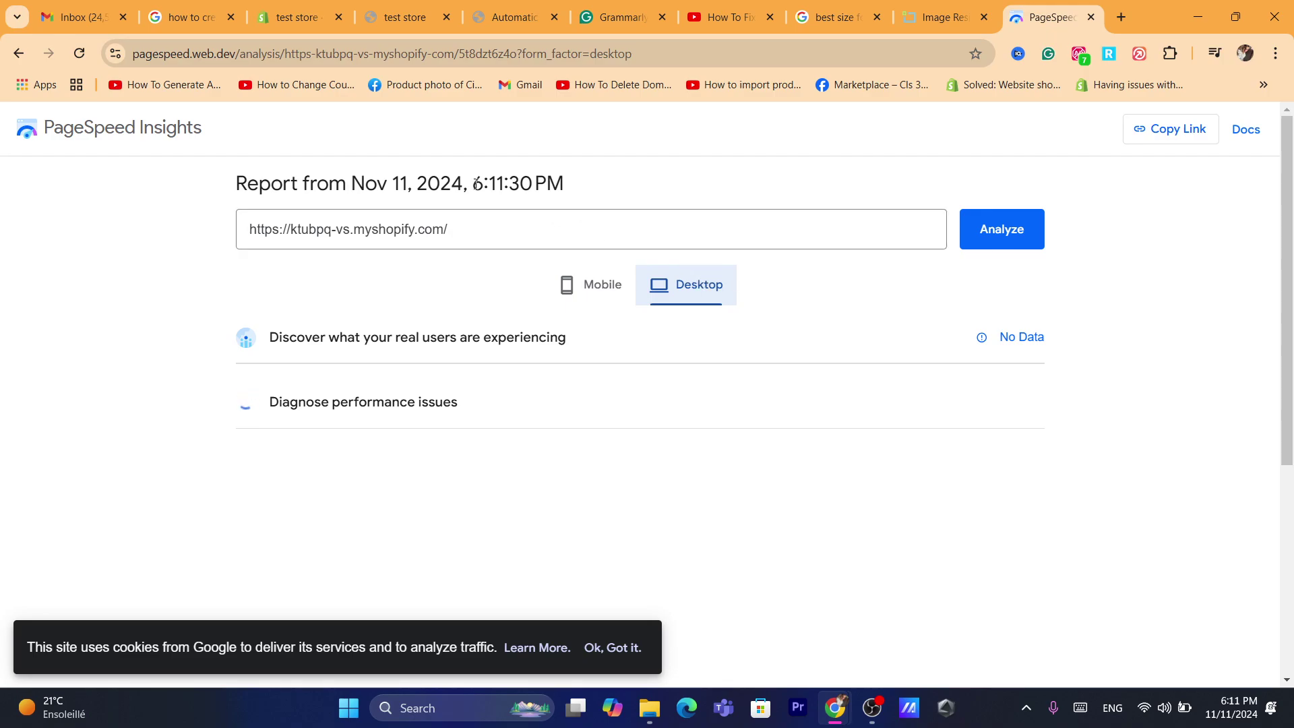
pyautogui.tripleClick(527, 187)
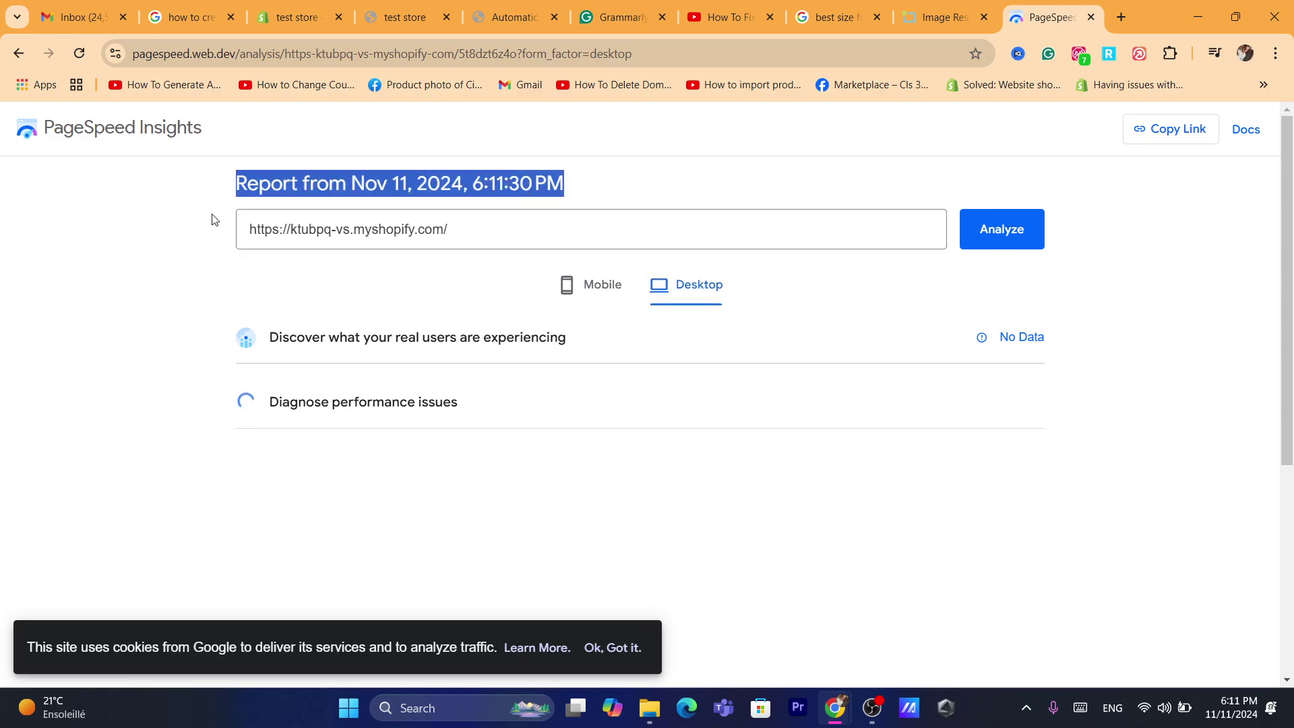
pyautogui.click(189, 206)
pyautogui.tripleClick(328, 182)
pyautogui.click(192, 204)
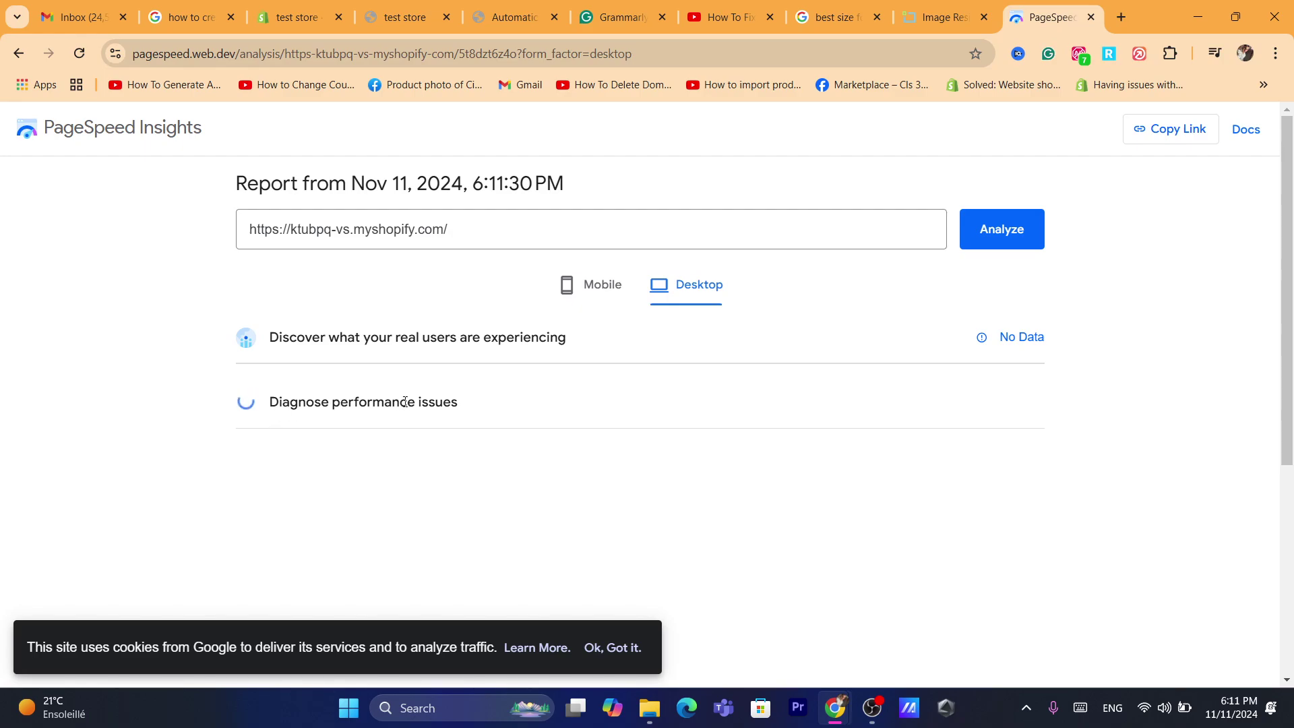
pyautogui.doubleClick(440, 406)
pyautogui.moveTo(440, 407); pyautogui.dragTo(148, 414)
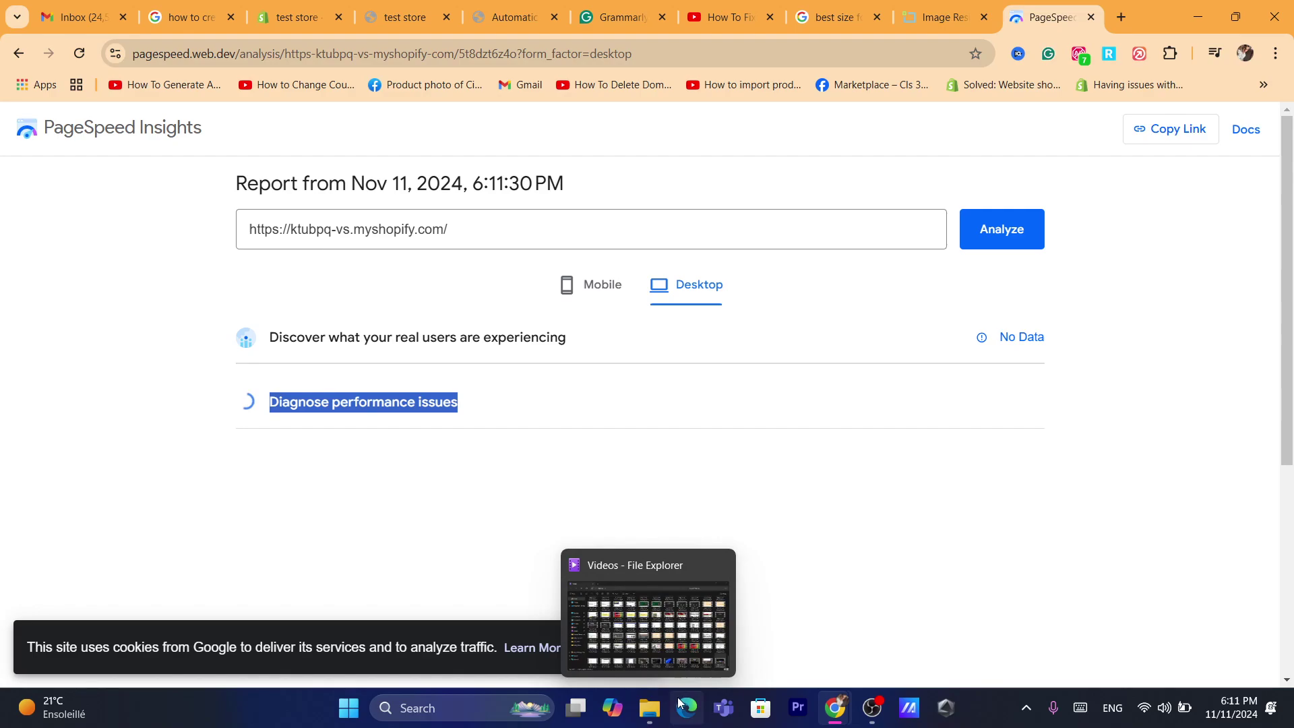
pyautogui.click(615, 648)
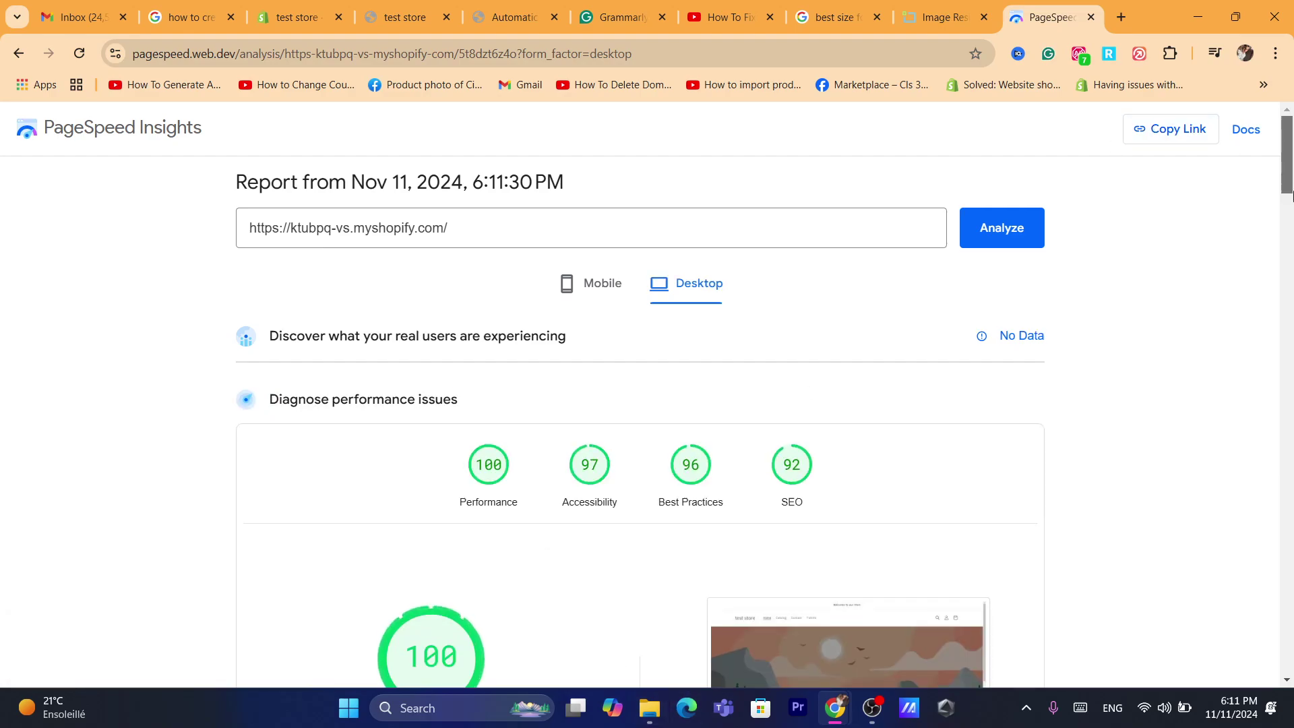
# - Review the desktop report's category scores and performance metrics, including Speed Index and Cumulative Layout Shift
pyautogui.scroll(-3, 454, 415)
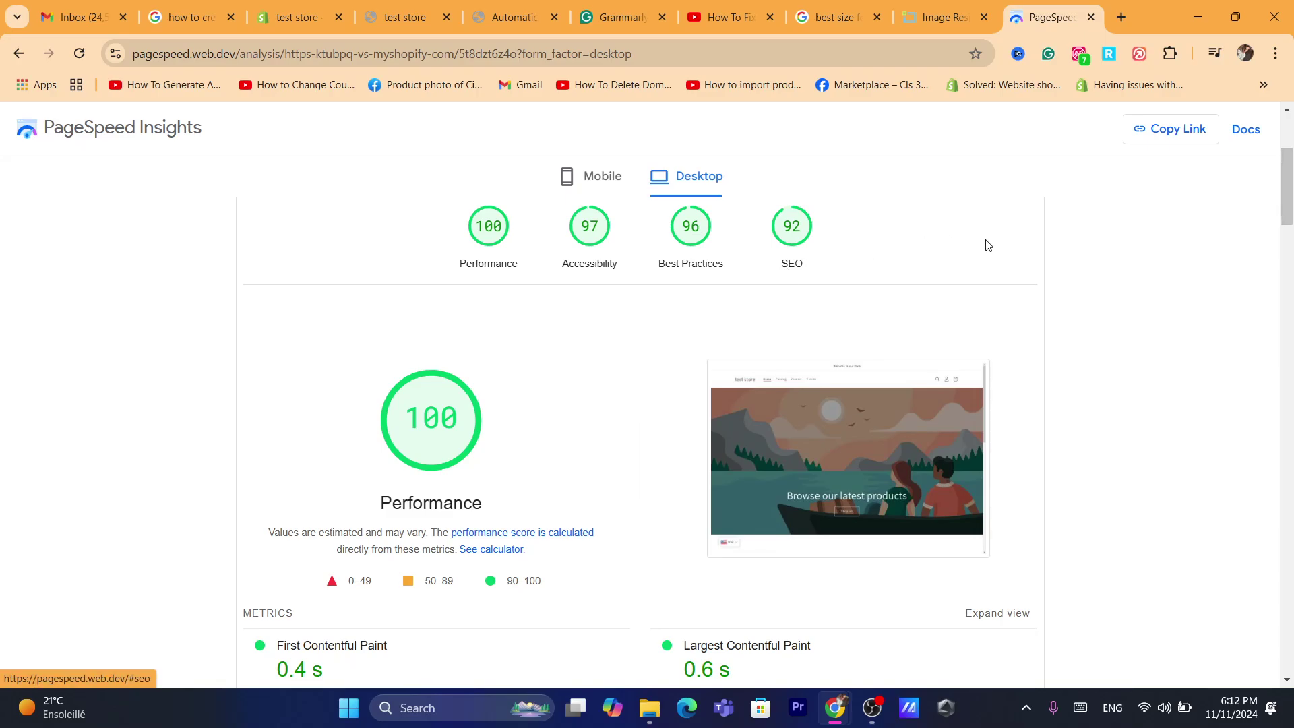
pyautogui.moveTo(1289, 183); pyautogui.dragTo(1279, 229)
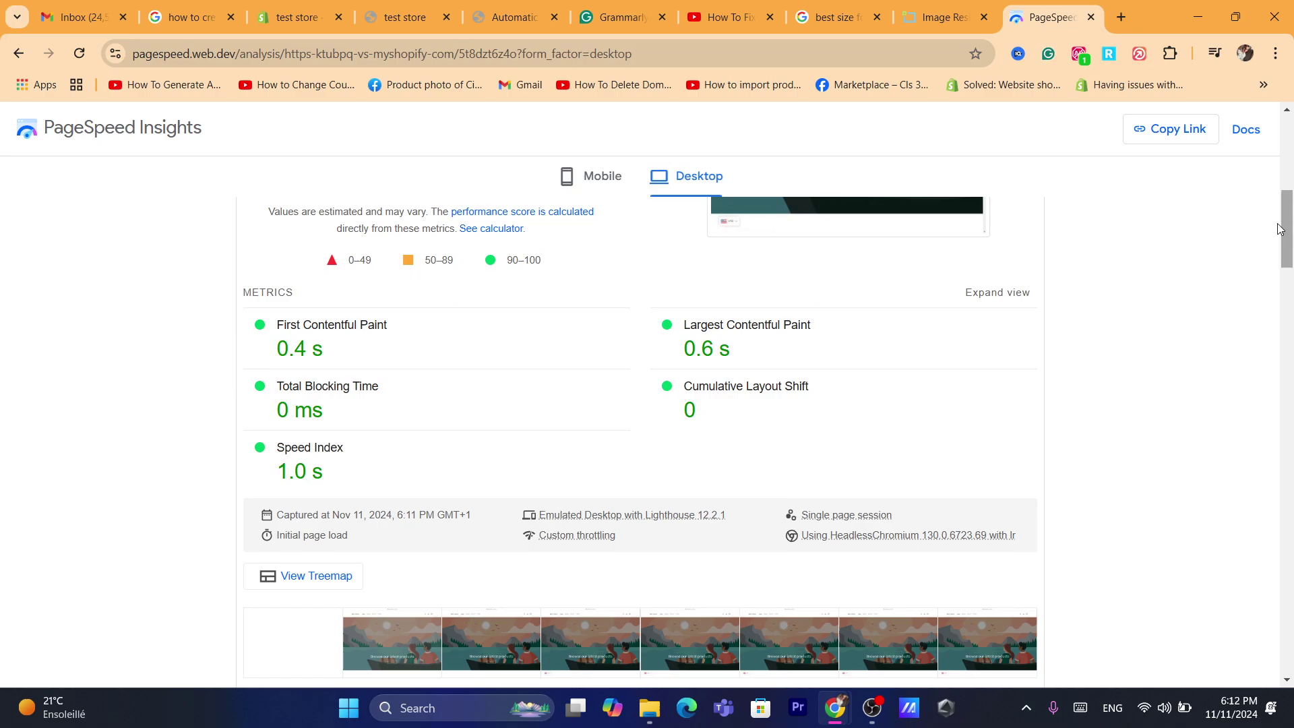
pyautogui.moveTo(293, 448); pyautogui.dragTo(361, 447)
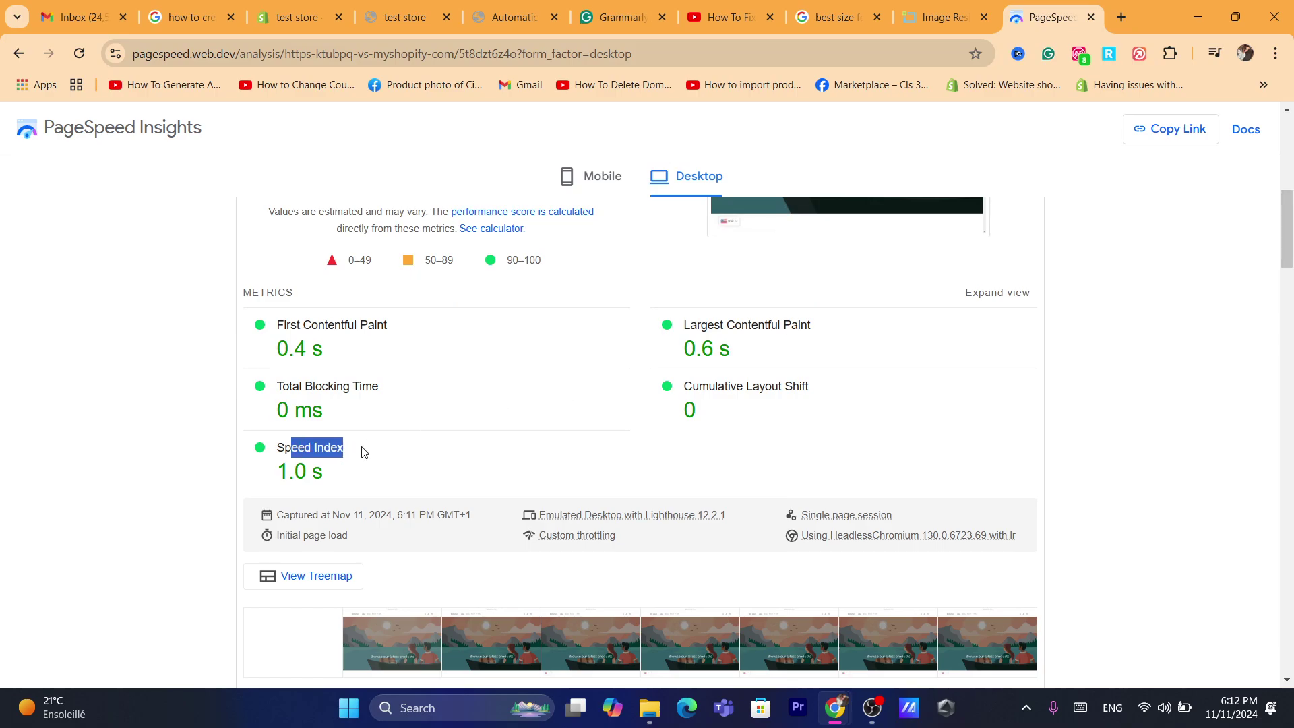
pyautogui.click(362, 448)
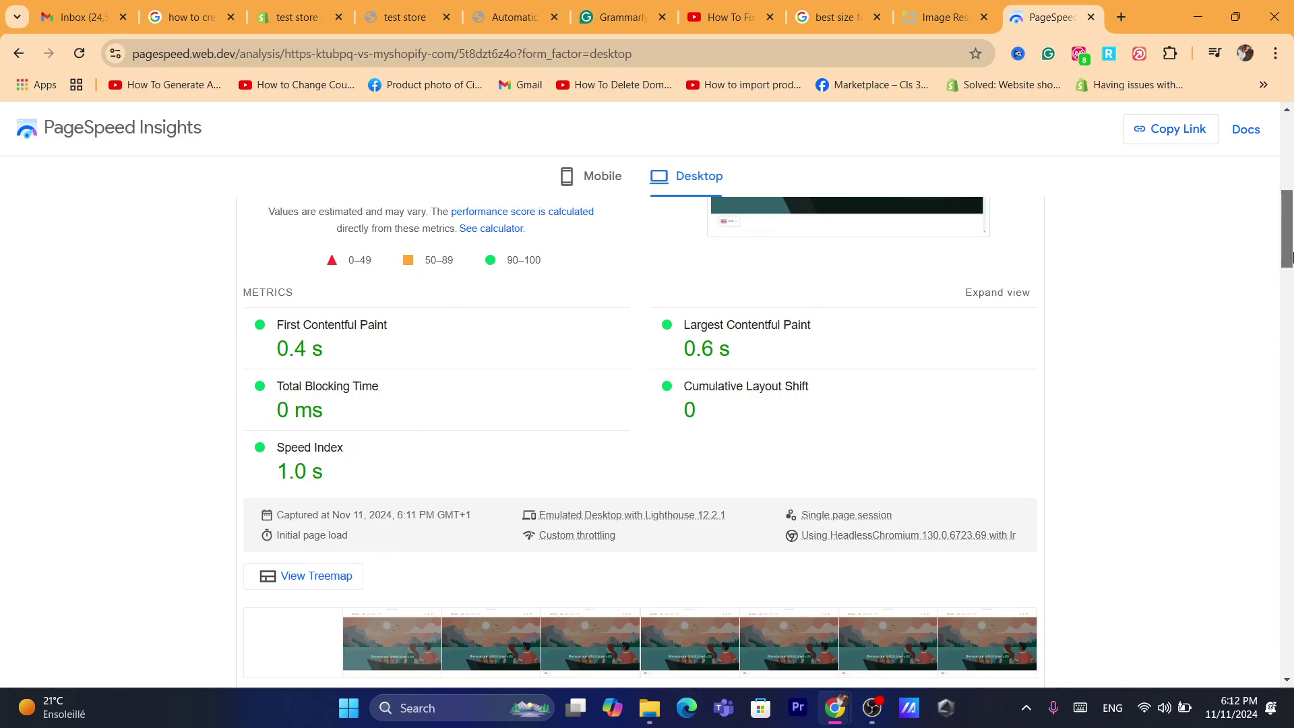
pyautogui.moveTo(1287, 260); pyautogui.dragTo(1289, 339)
pyautogui.click(677, 61)
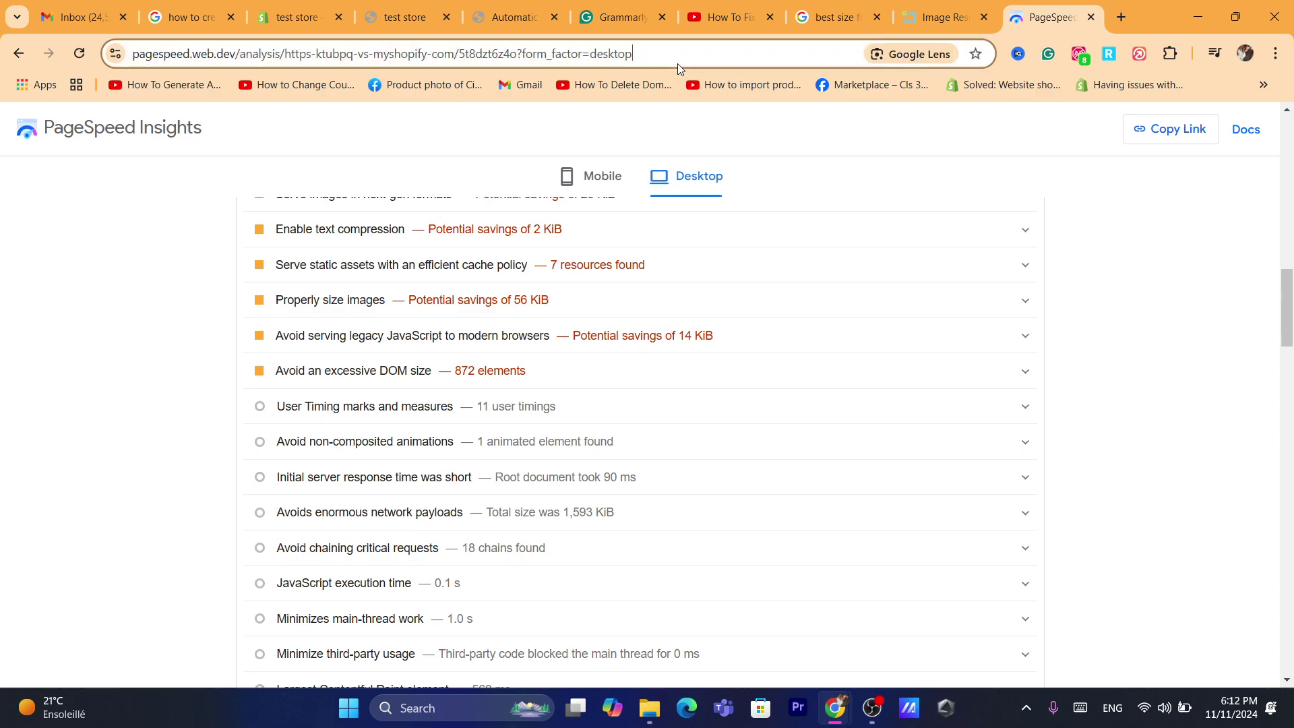
pyautogui.write('d')
pyautogui.click(121, 423)
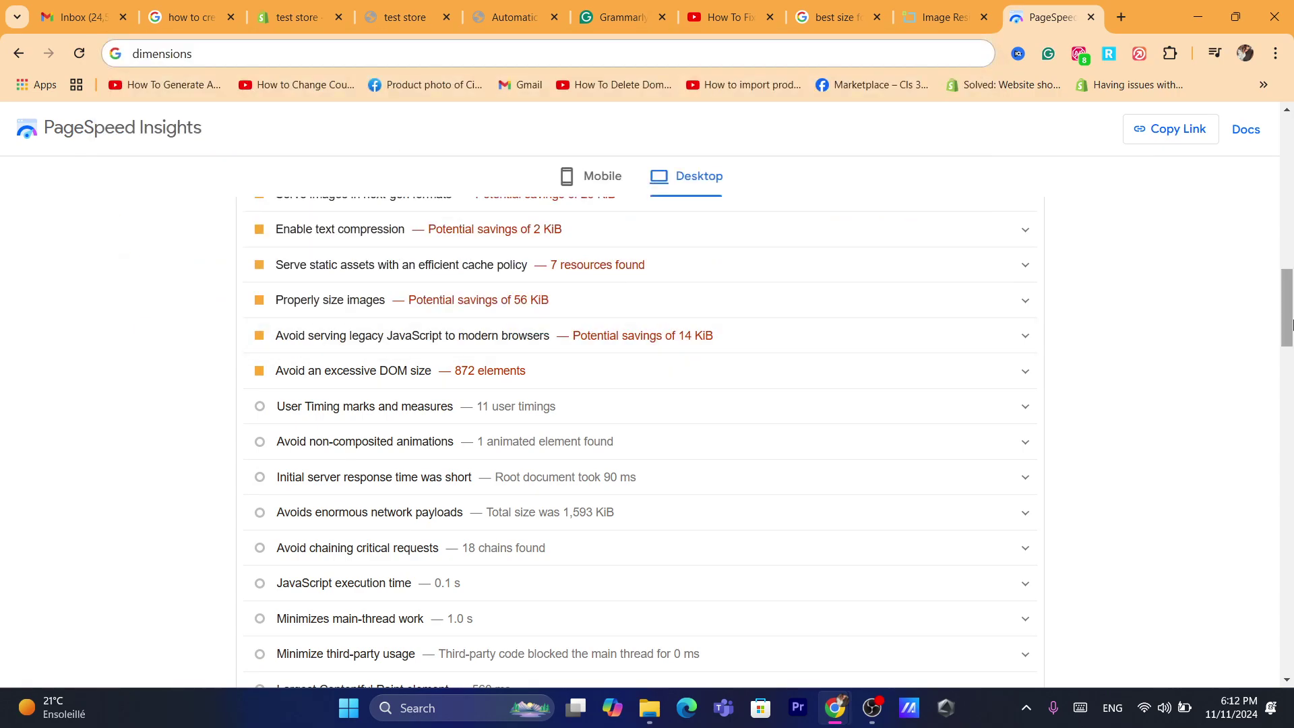
# - Examine the report's diagnostics list, passed audits and SEO section
pyautogui.scroll(3, 511, 295)
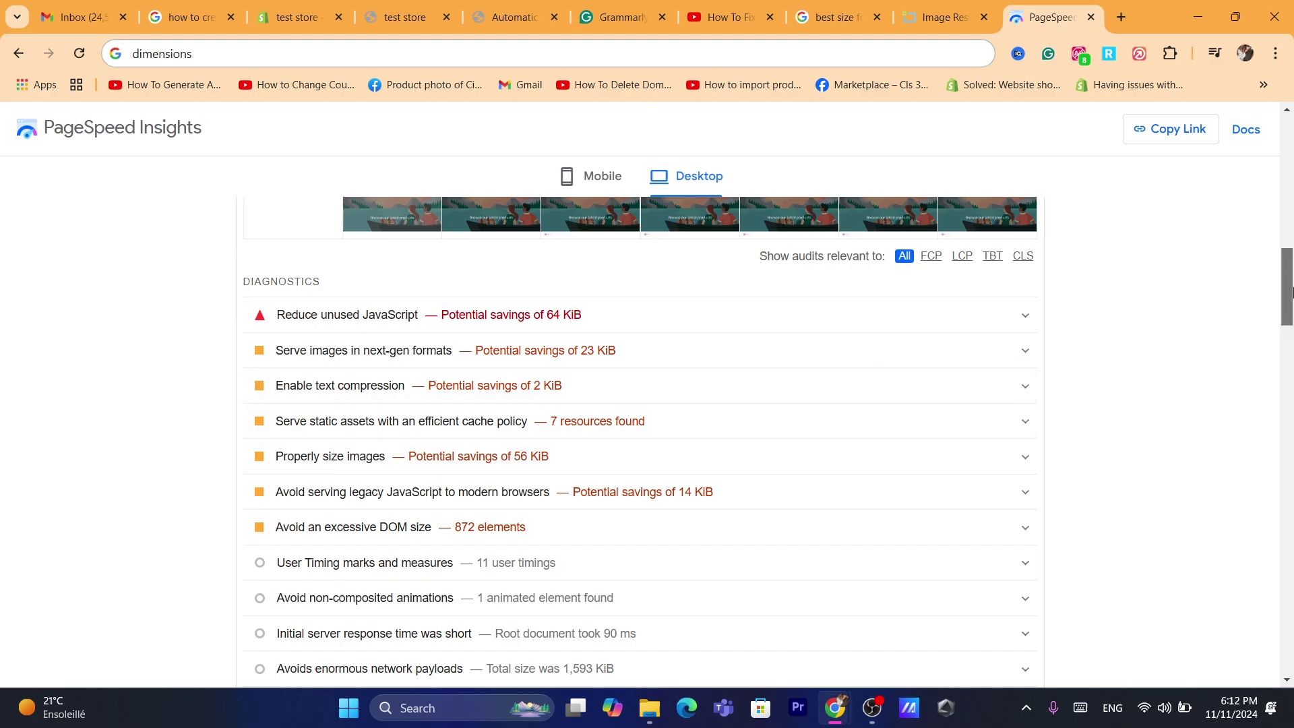
pyautogui.moveTo(1288, 293); pyautogui.dragTo(1289, 643)
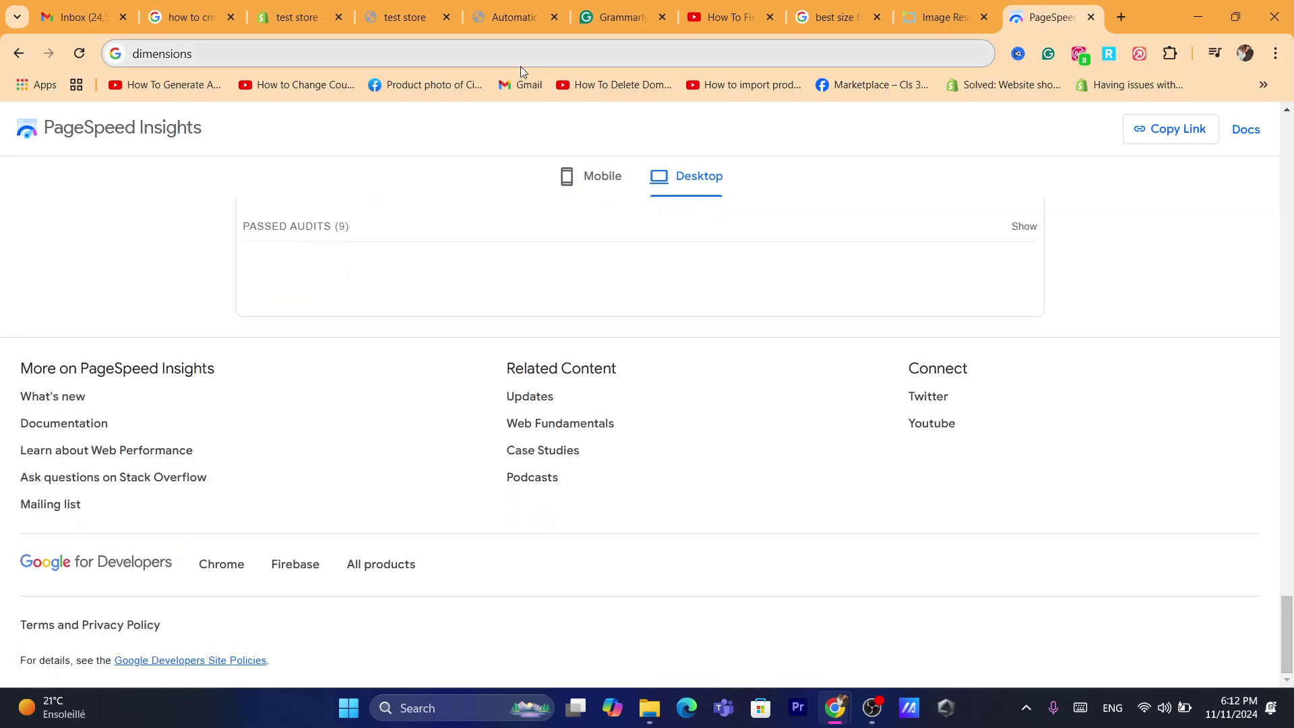
pyautogui.click(471, 53)
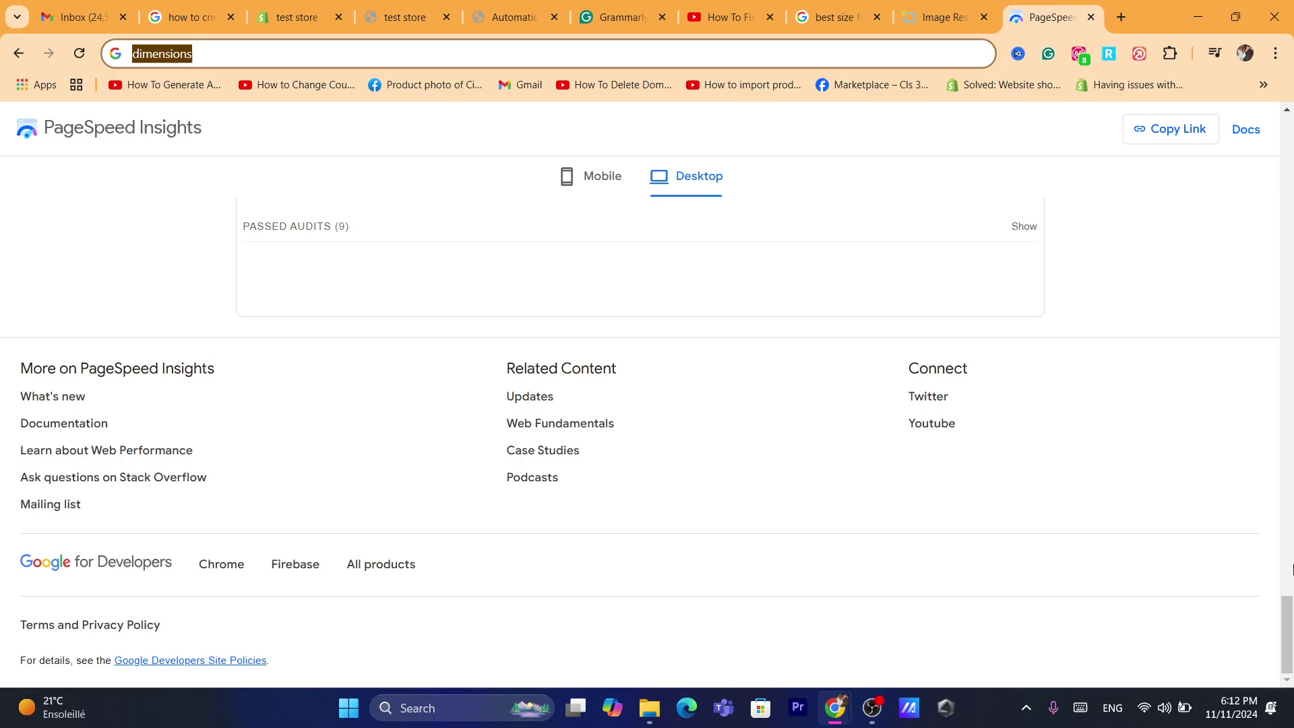
pyautogui.click(1289, 568)
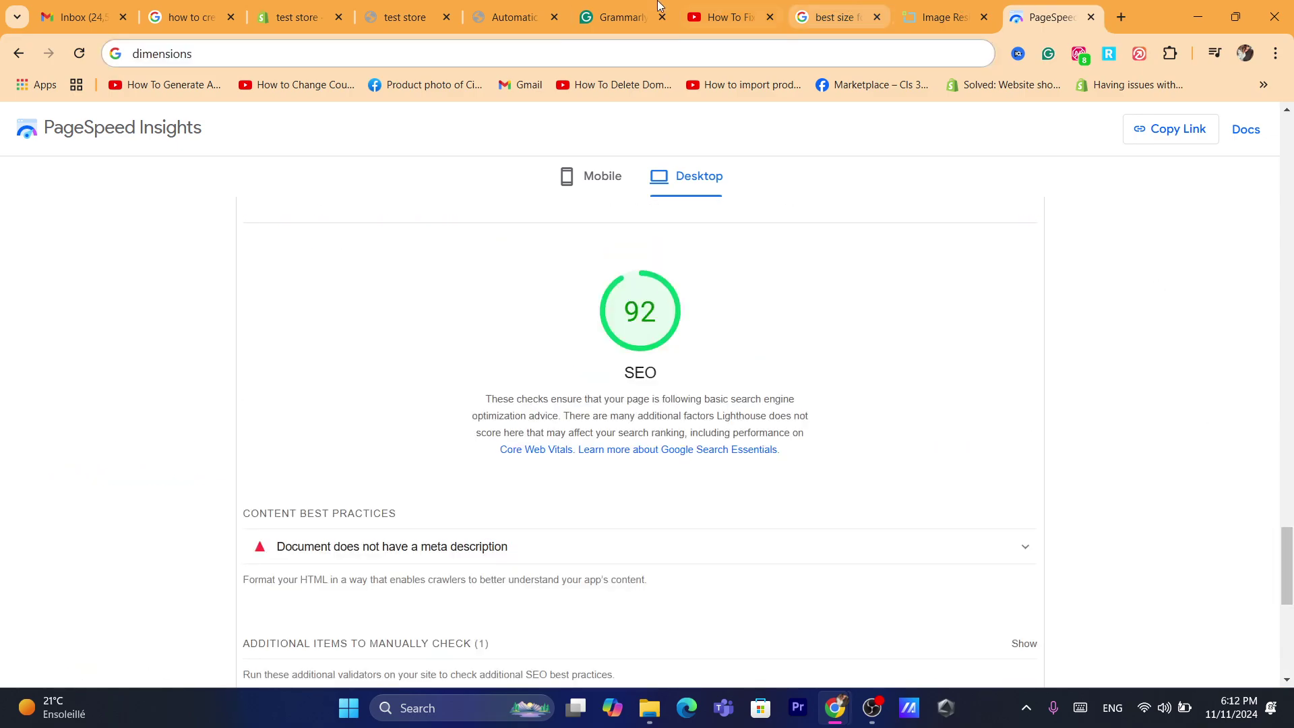
# - Leave the report and return to the Themes page in the Shopify admin
pyautogui.click(515, 8)
pyautogui.click(408, 7)
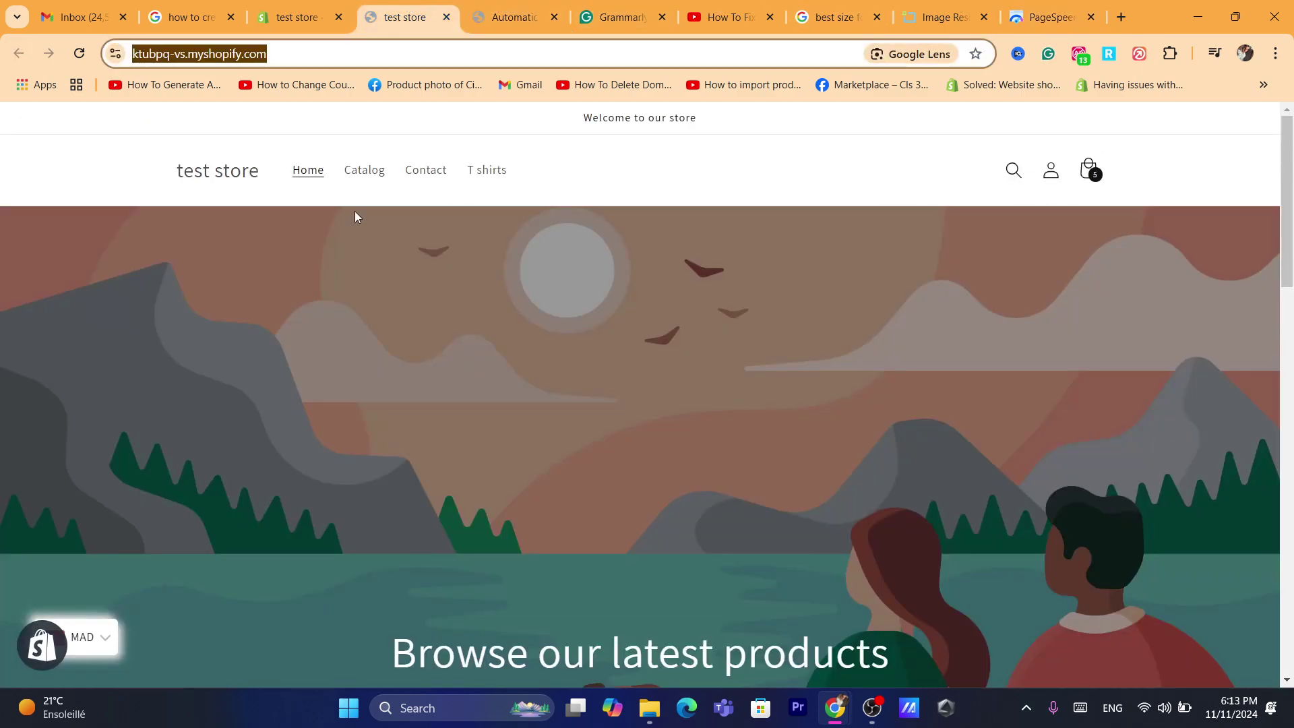
pyautogui.click(297, 17)
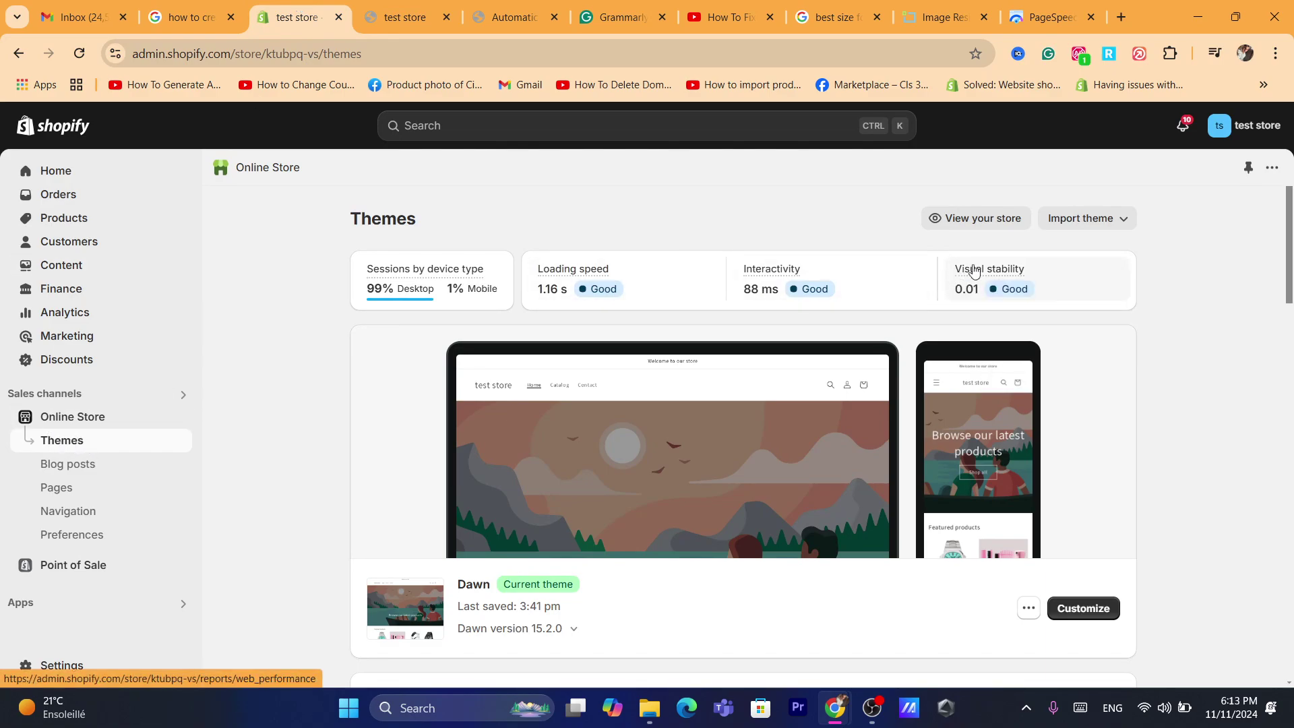
# - Open the Web Performance report from the theme's visual stability metric
pyautogui.doubleClick(376, 210)
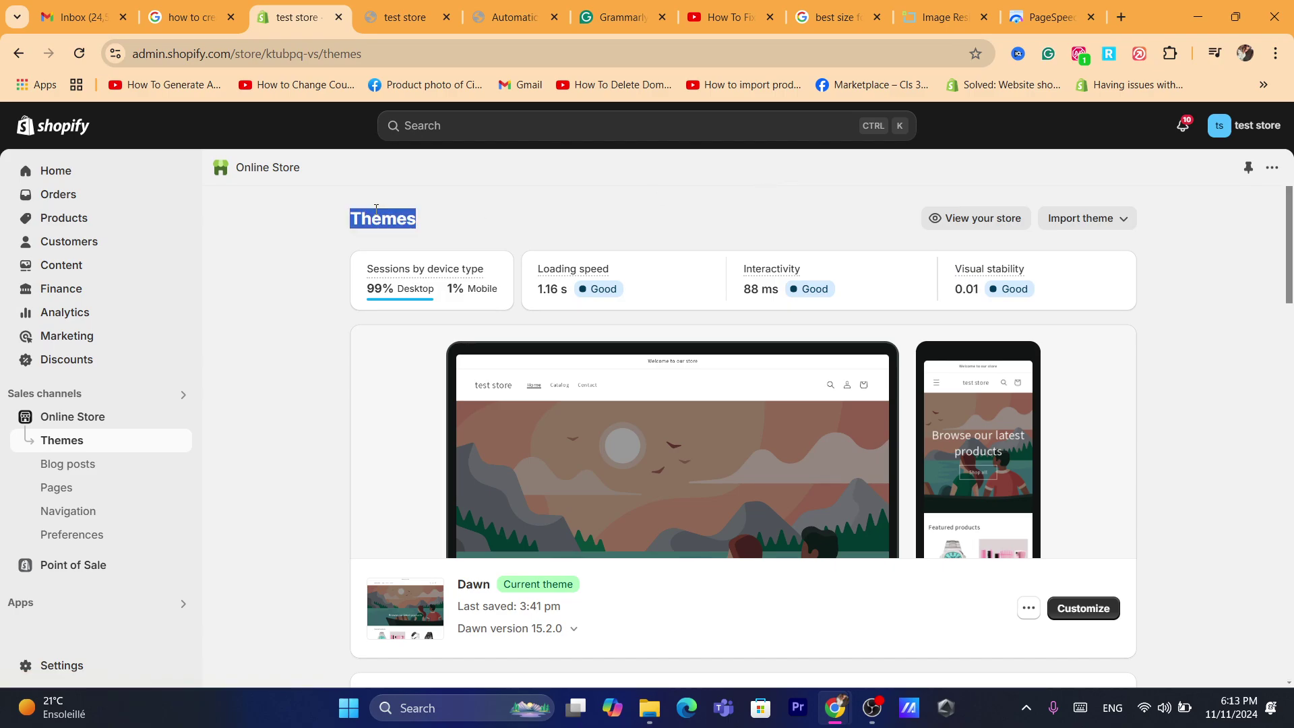
pyautogui.doubleClick(268, 276)
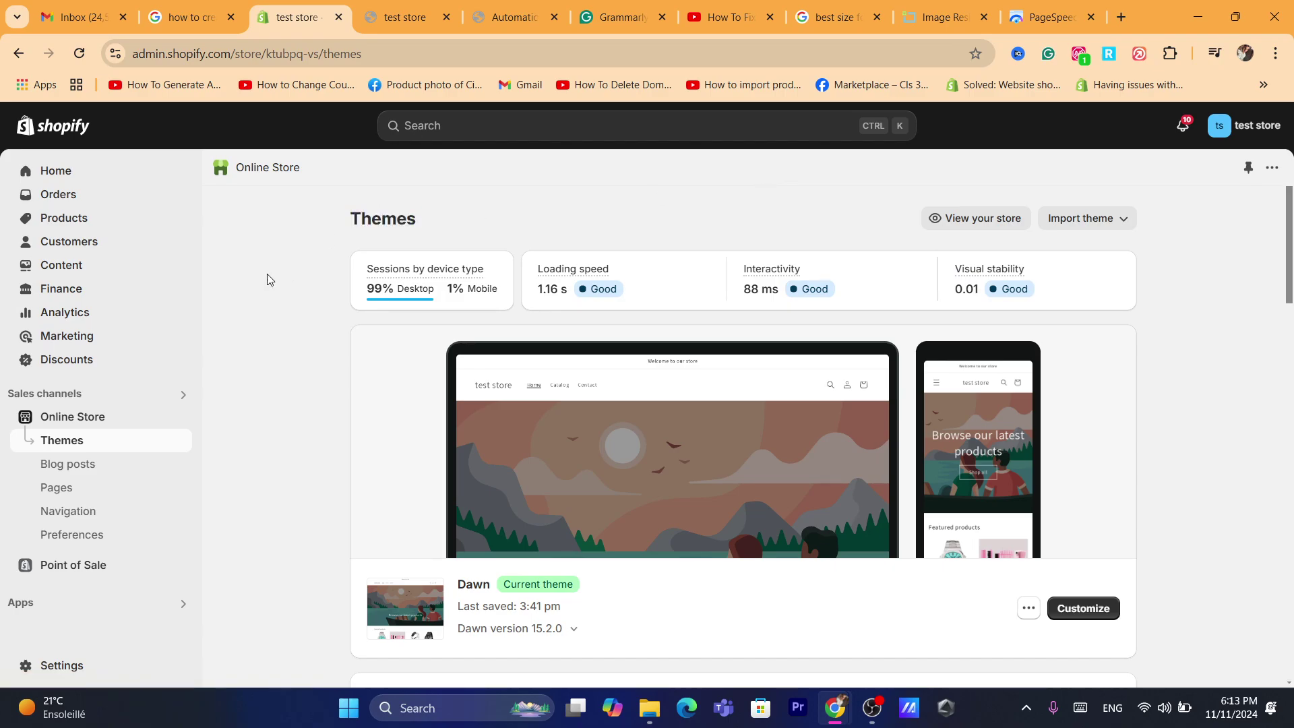
pyautogui.doubleClick(399, 219)
pyautogui.tripleClick(425, 269)
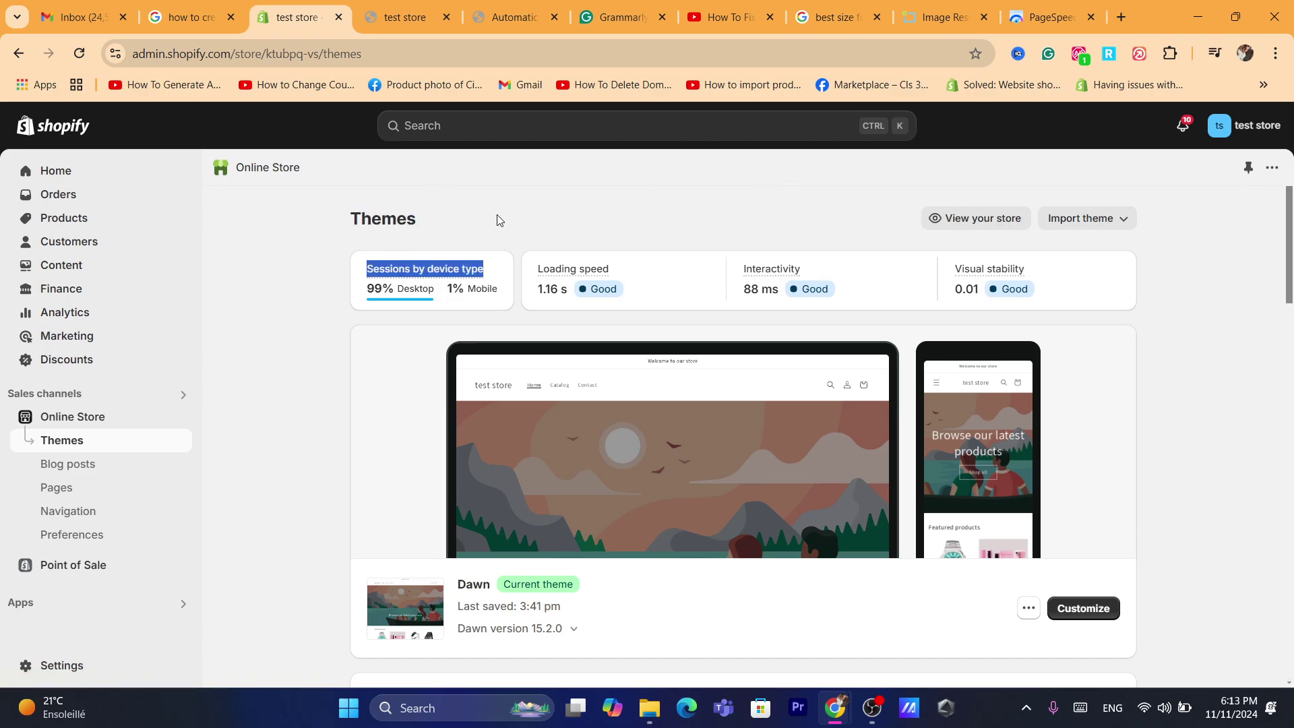
pyautogui.click(426, 220)
pyautogui.doubleClick(425, 220)
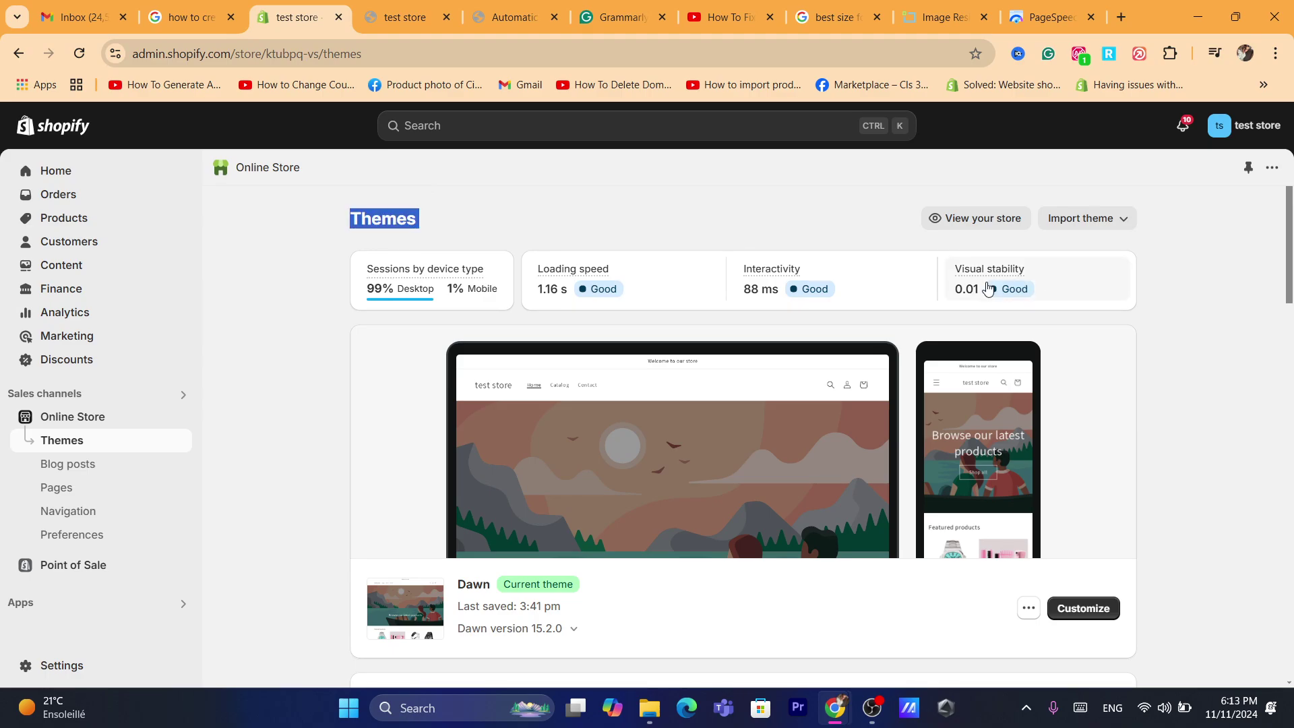
pyautogui.click(1009, 288)
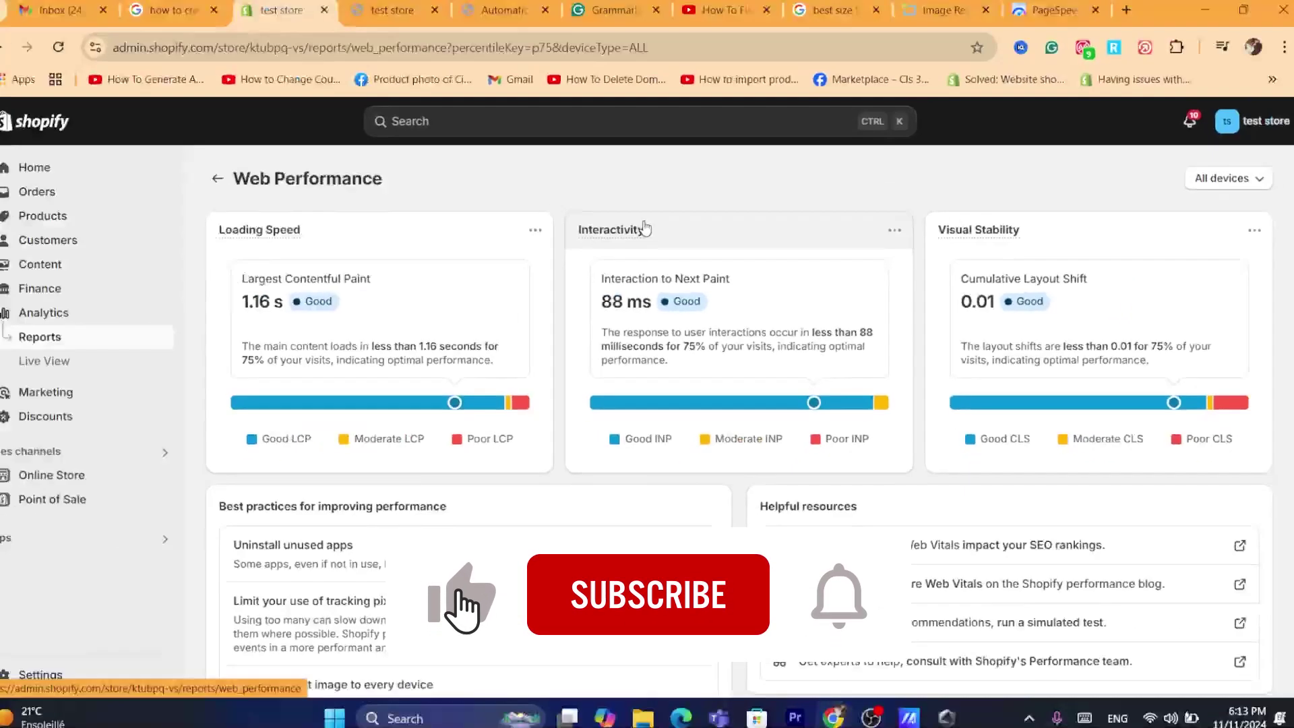